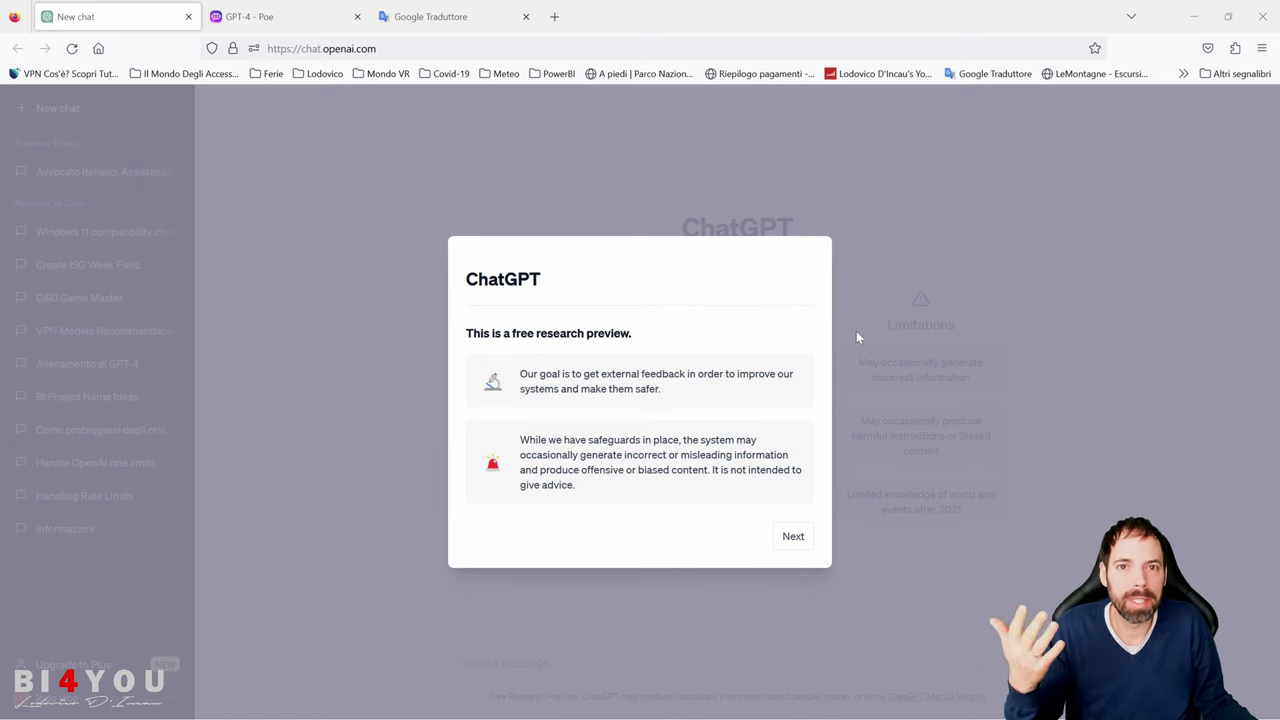
Step: Enlarge the page, read the free research preview notice and continue to the data collection notice
key(ctrl+plus)
key(ctrl+plus)
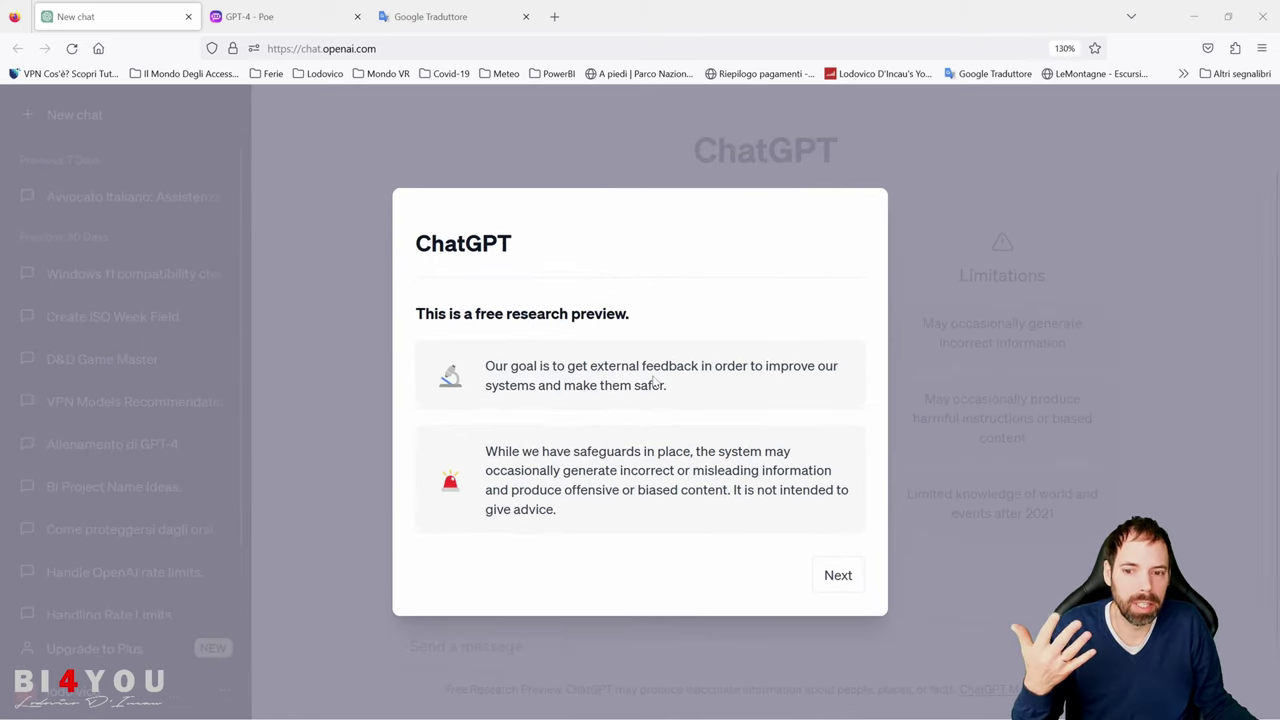
drag(519, 451, 632, 490)
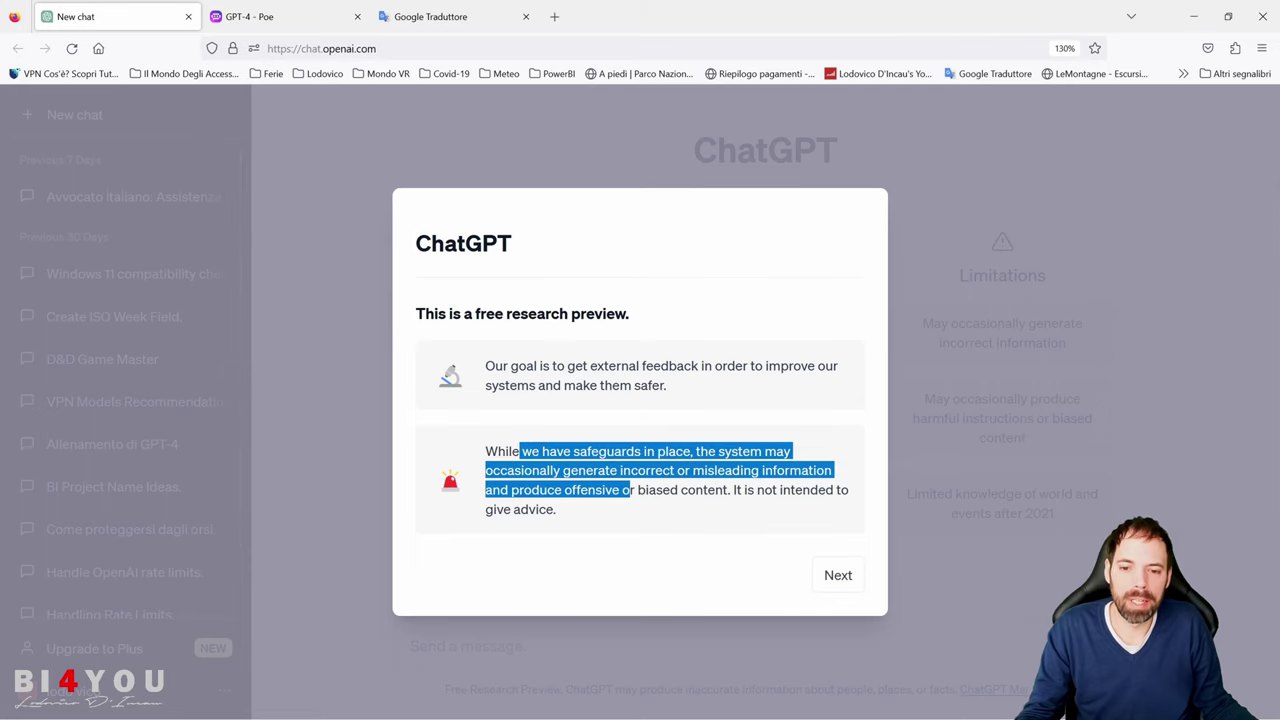
click(632, 490)
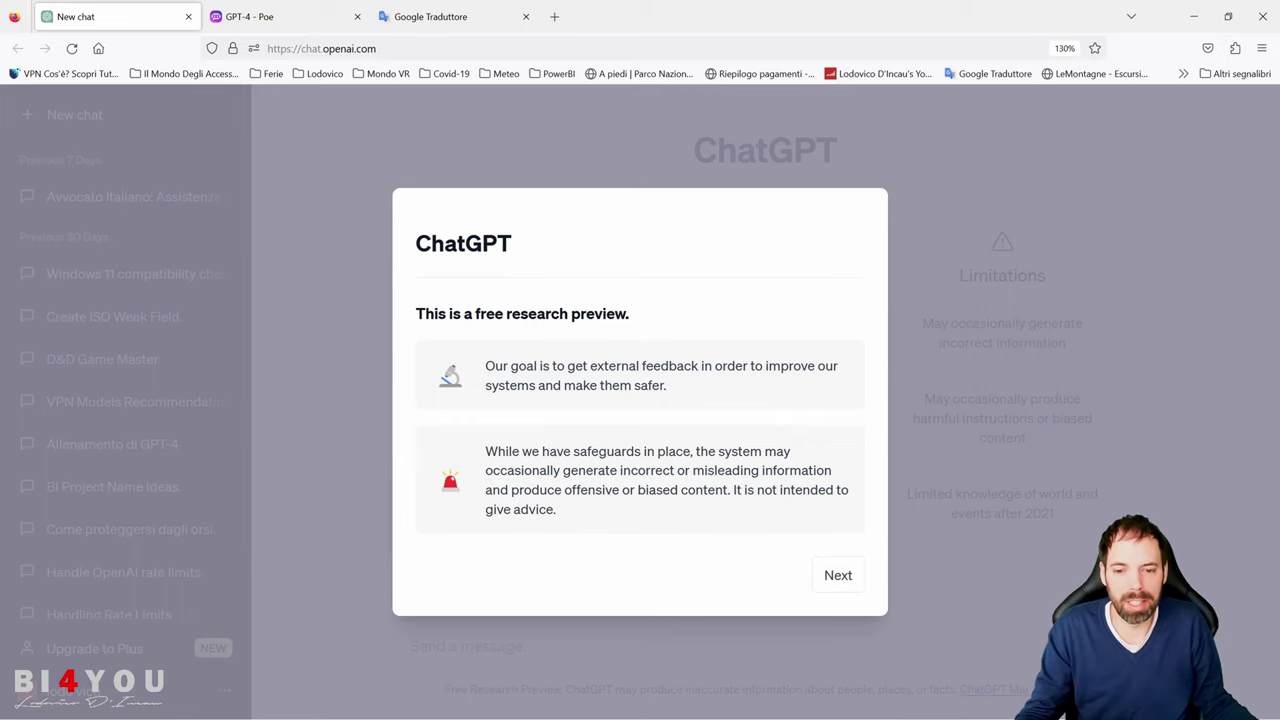
click(830, 576)
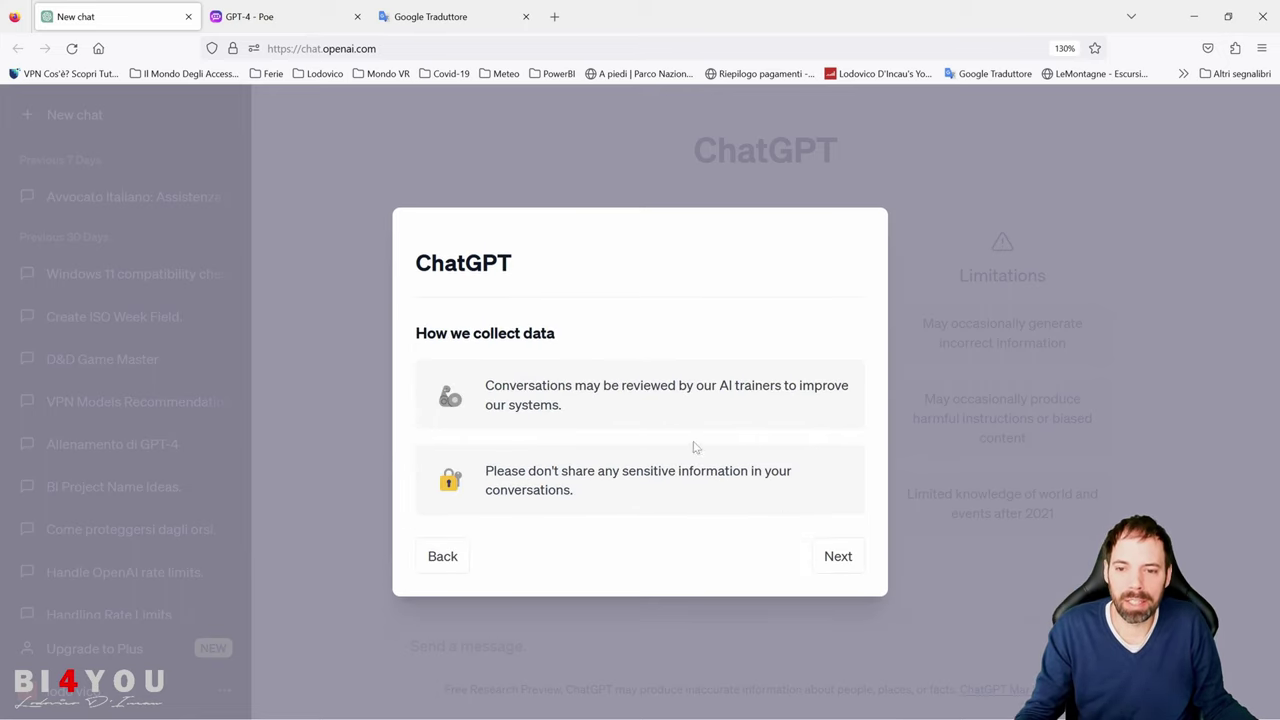
Step: Enlarge the page to 150%, read the data collection notice and finish the remaining introduction
key(ctrl+plus)
key(ctrl+plus)
drag(532, 382, 663, 382)
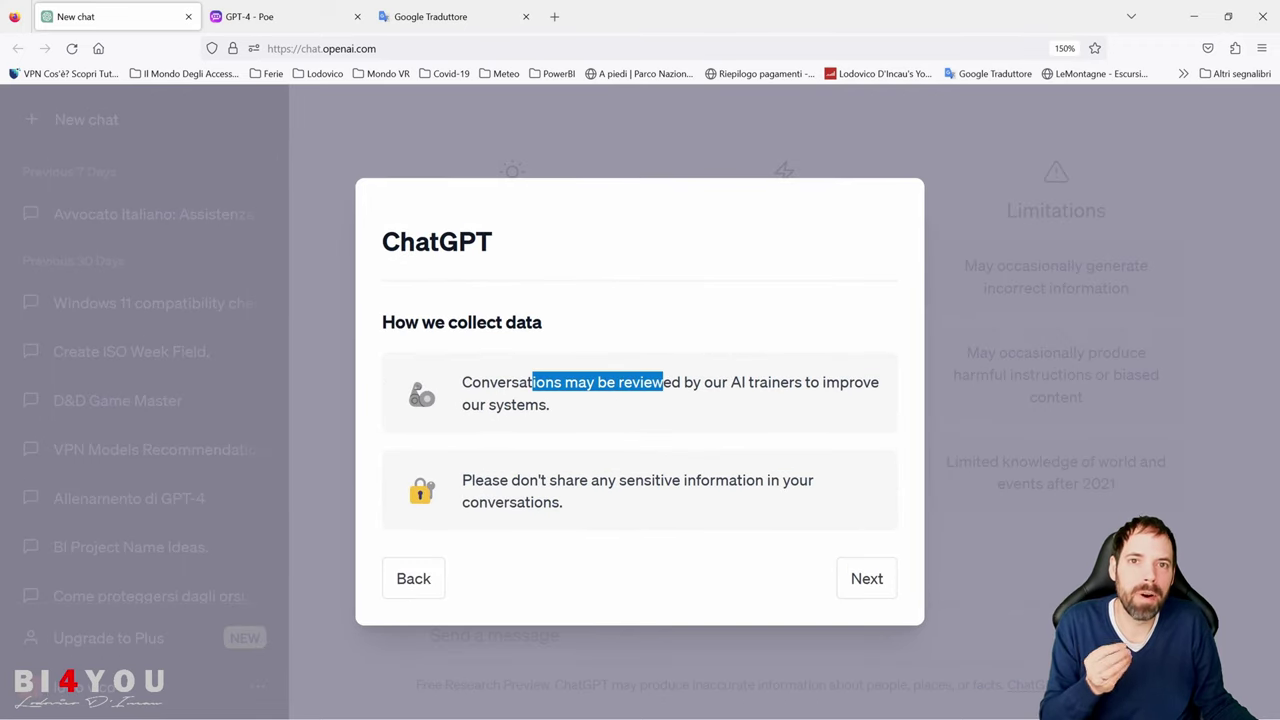
click(663, 382)
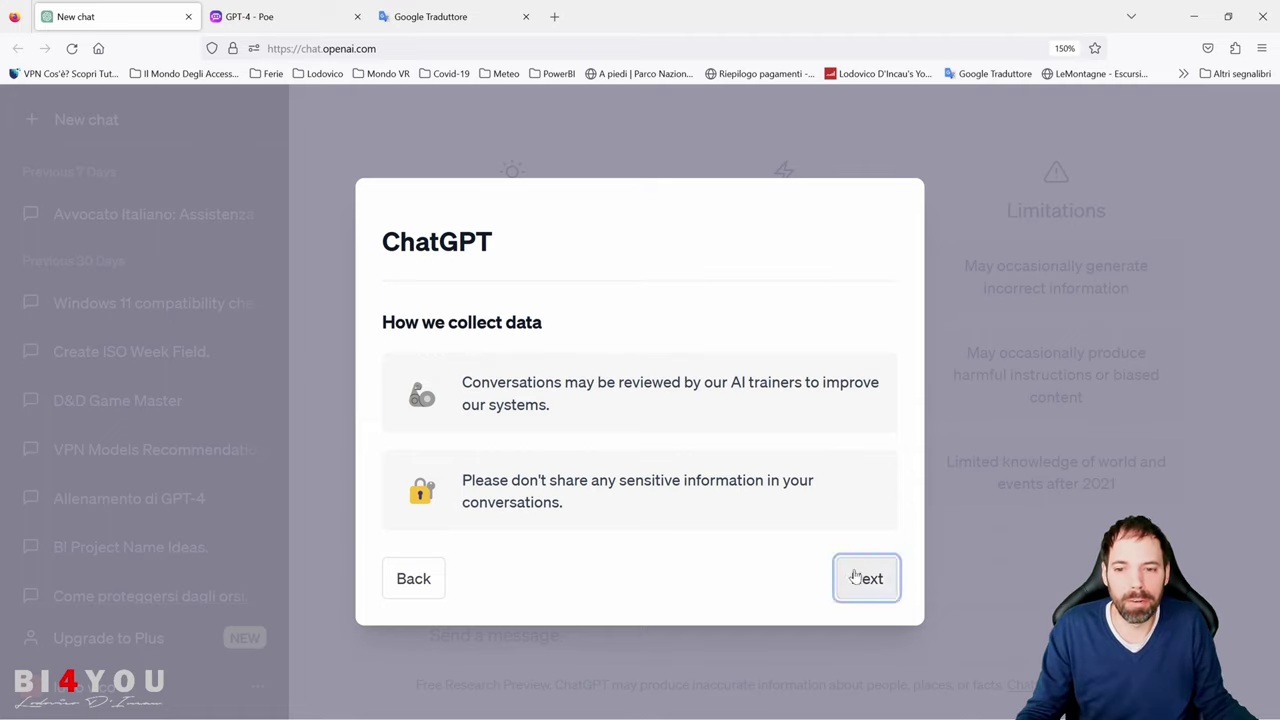
click(854, 577)
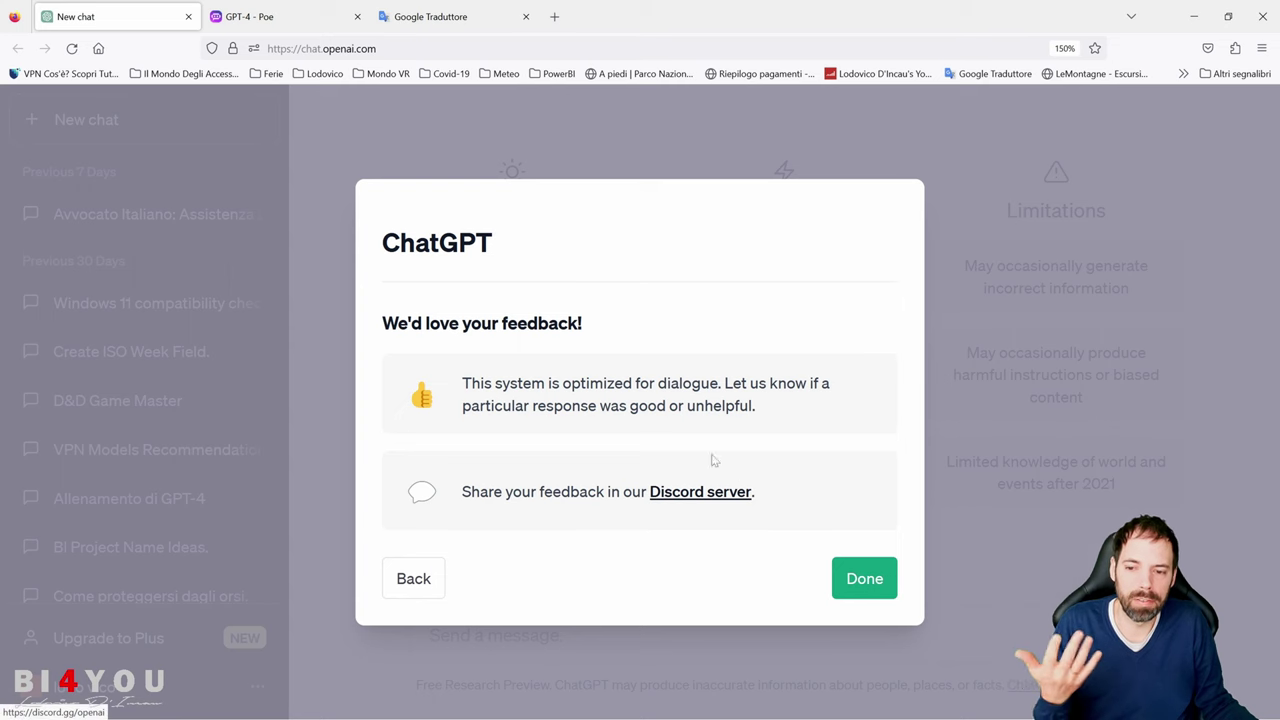
click(858, 585)
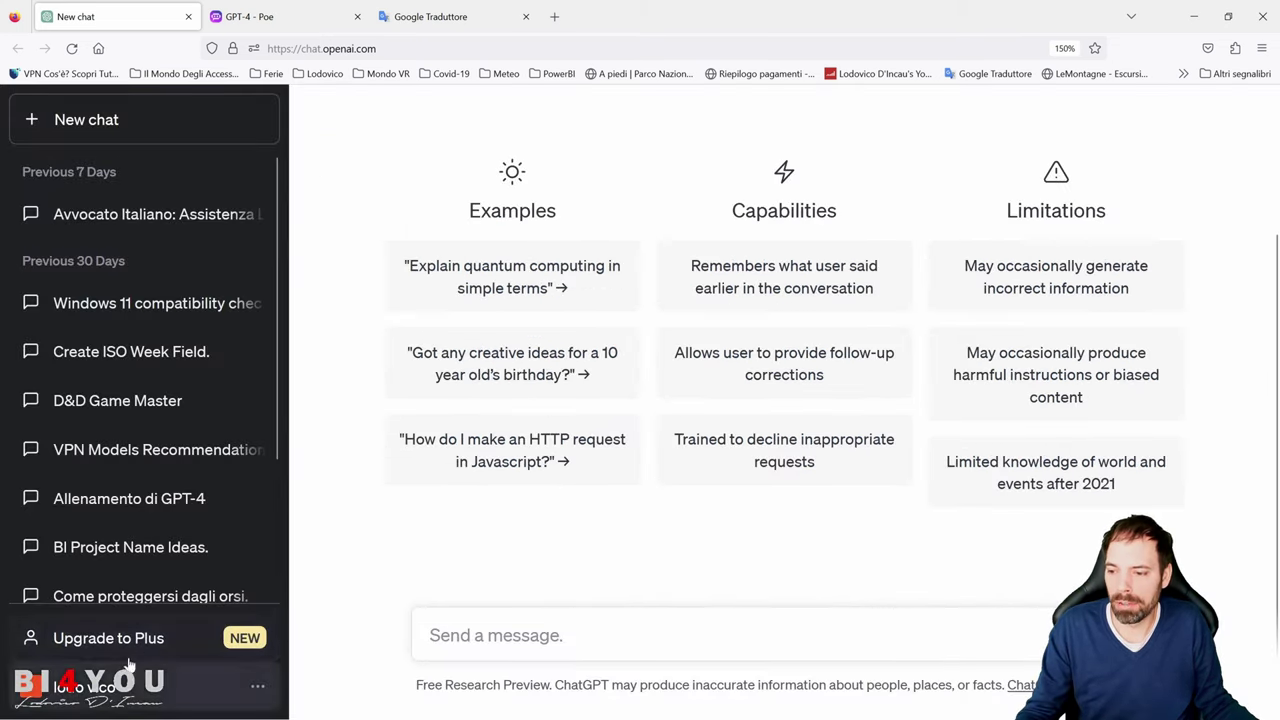
Step: Reduce the page zoom to 110% and clear all saved ChatGPT conversations
key(ctrl+minus)
key(ctrl+minus)
key(ctrl+minus)
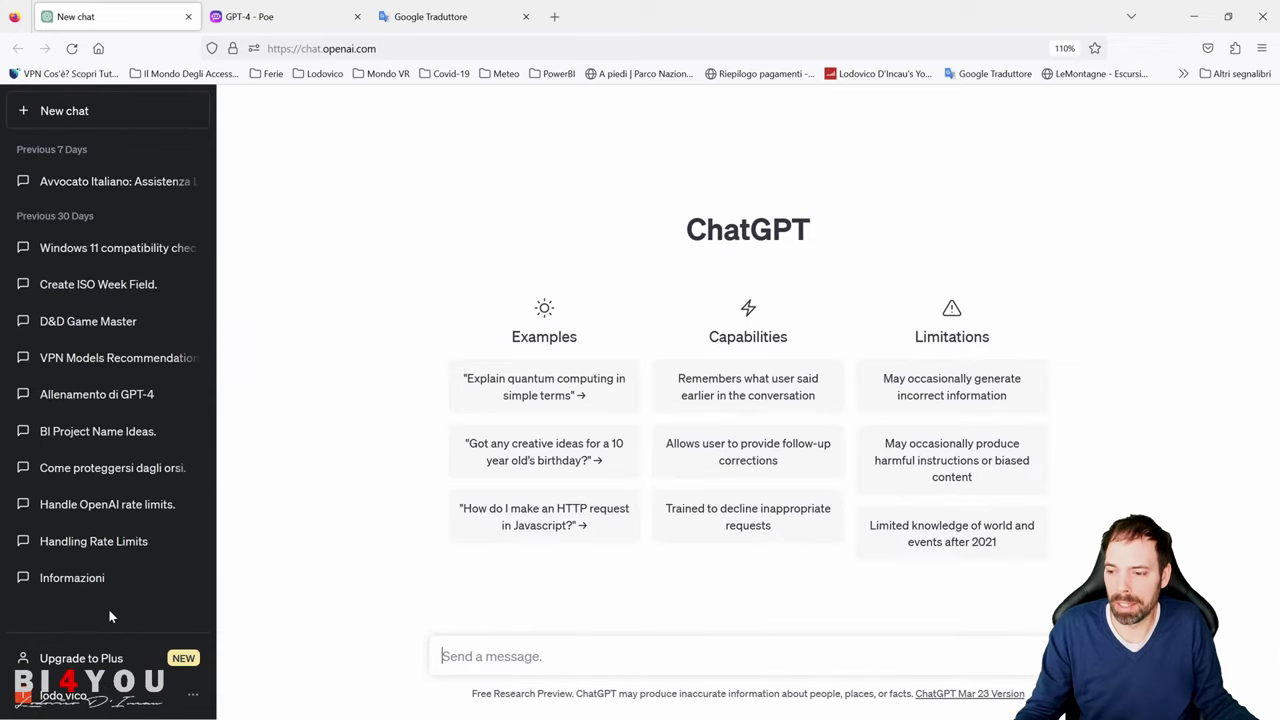
click(185, 698)
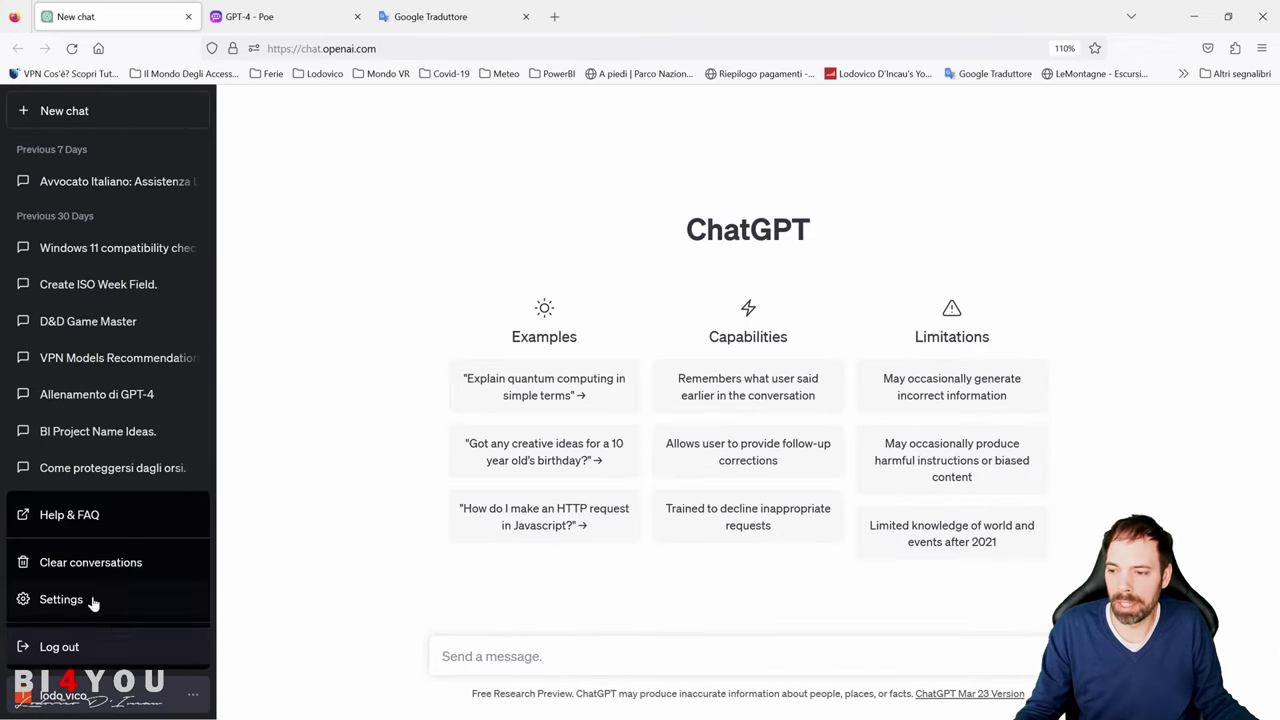
click(72, 566)
click(77, 568)
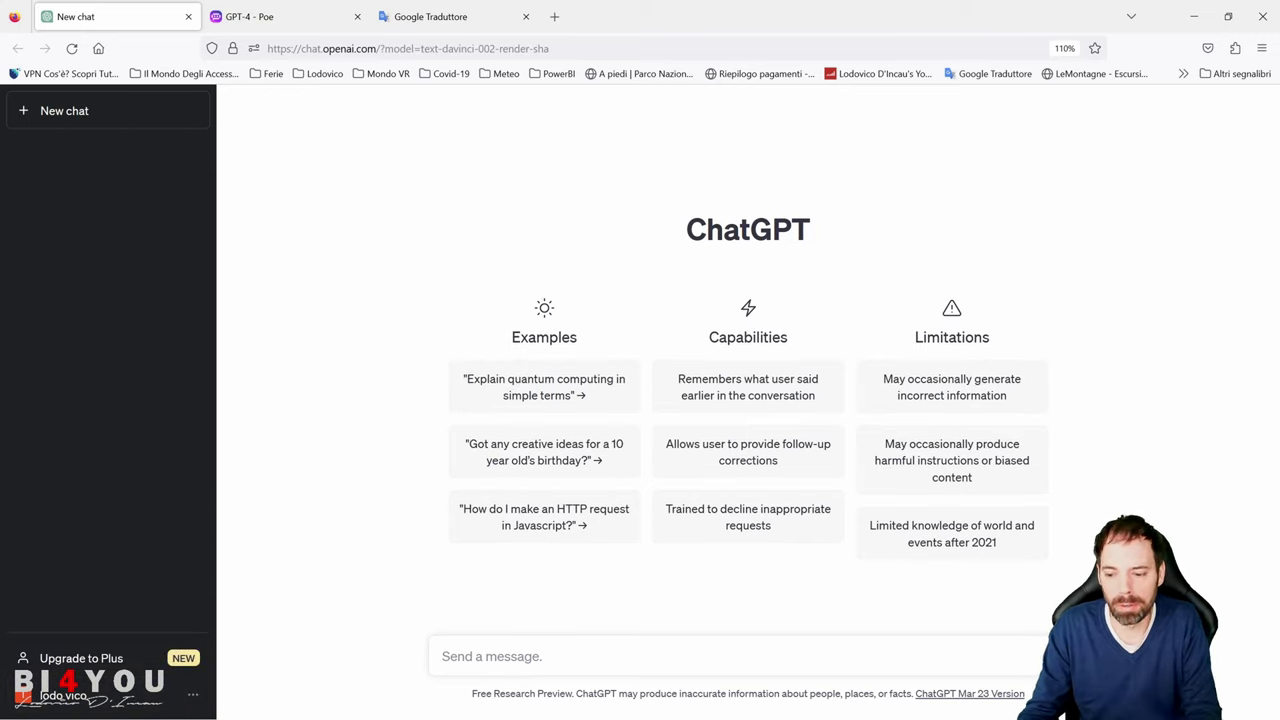
Step: Send the message "Ciao come stai?" in a new ChatGPT conversation
text(Ciao come sta)
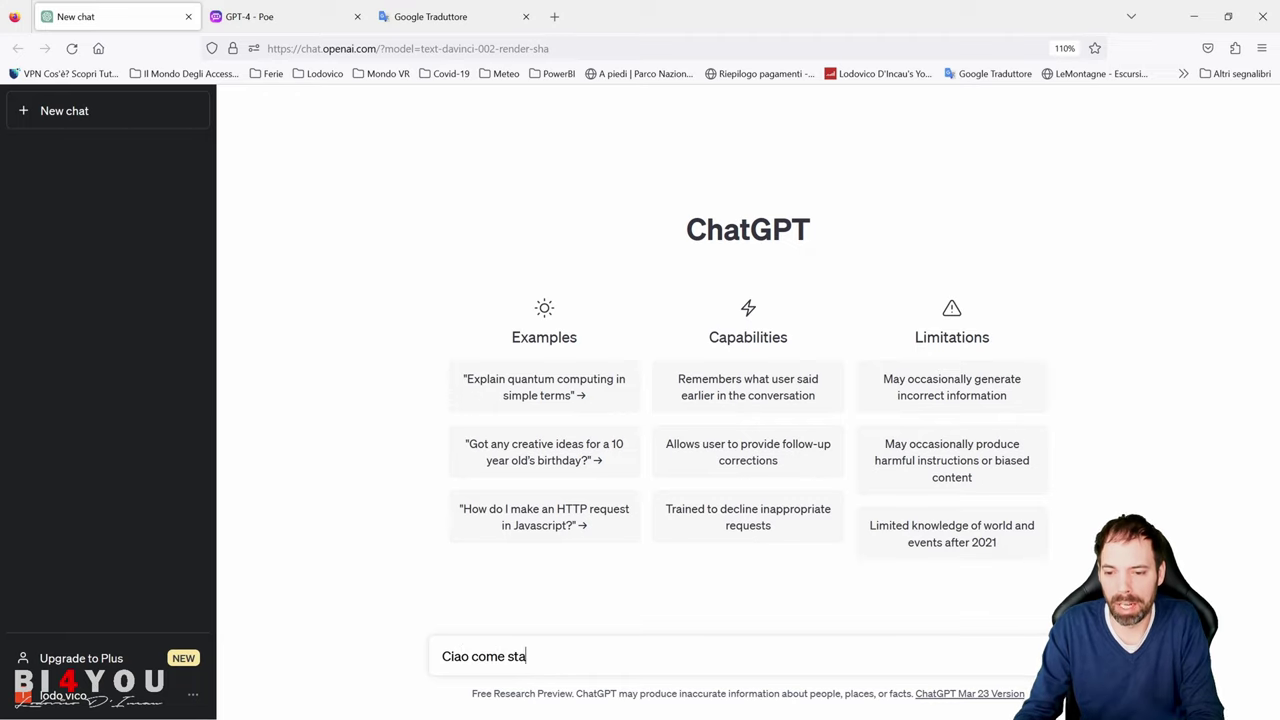
text(i?)
key(Return)
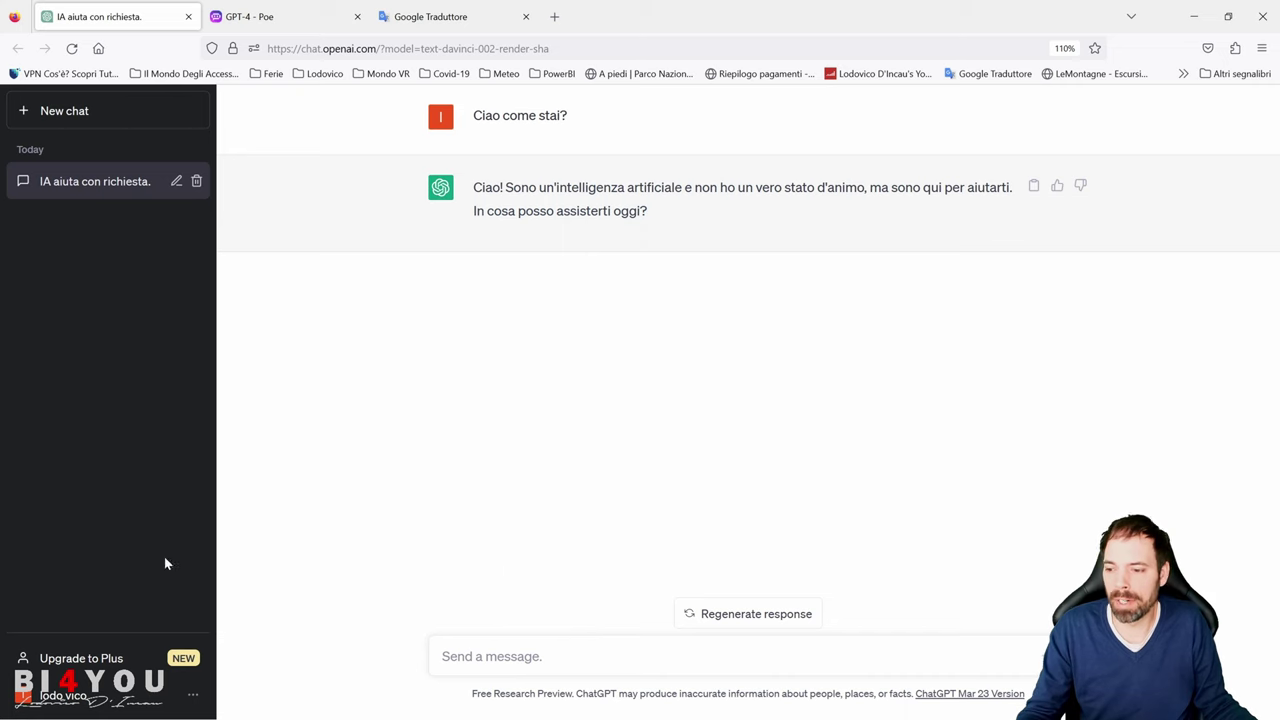
Step: View the comparison of the Free plan and ChatGPT Plus, and close it without upgrading
click(101, 662)
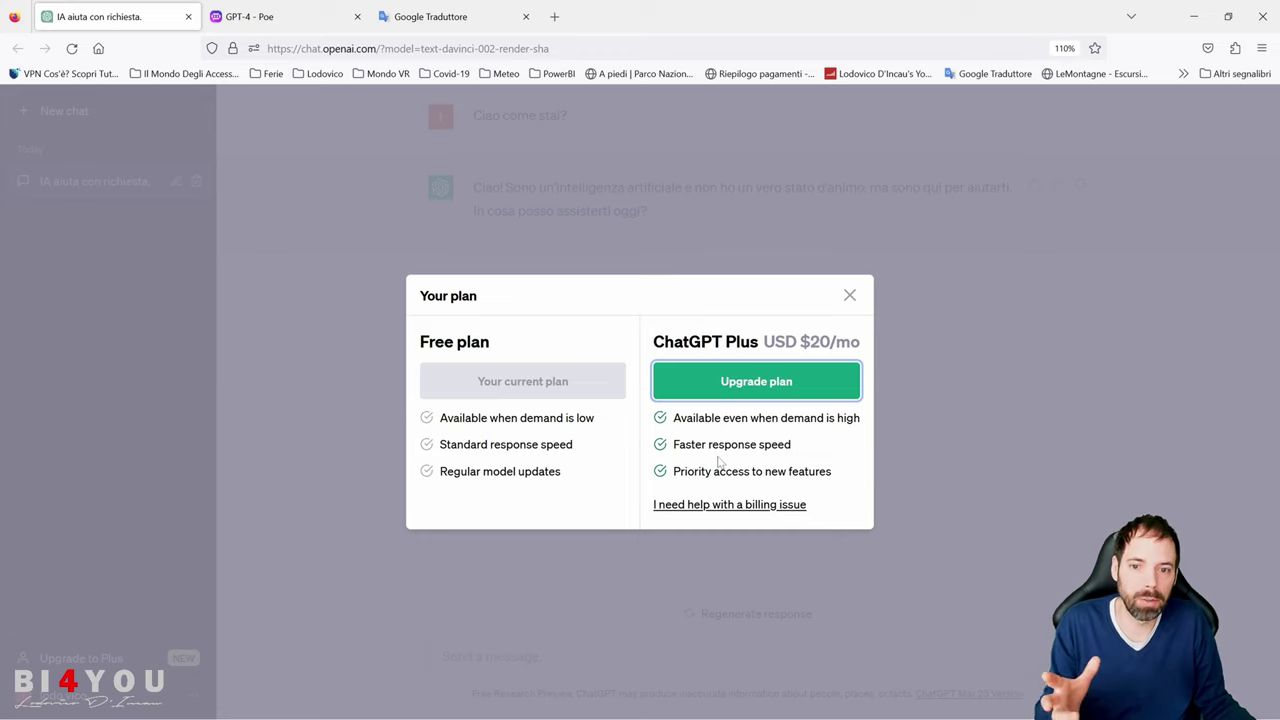
click(849, 296)
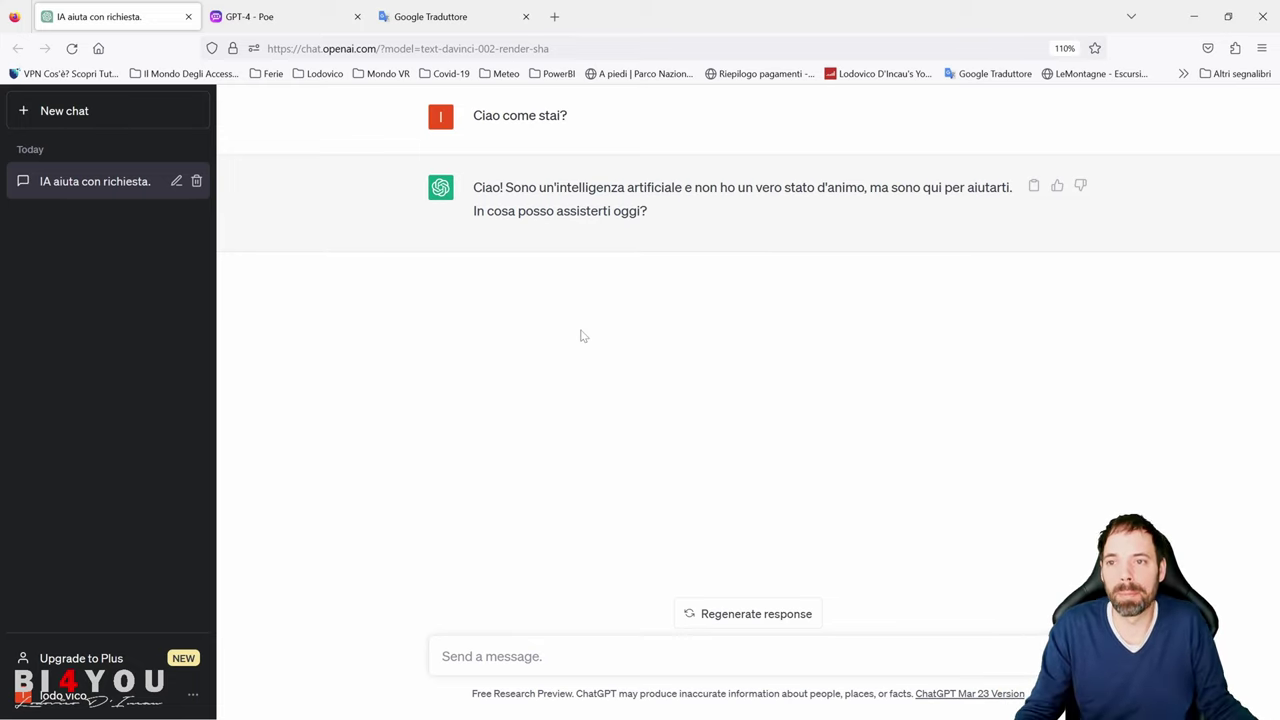
Step: Close the Google Traduttore page, switch to Poe and magnify the GPT-4 bot's remaining-message counter
click(526, 16)
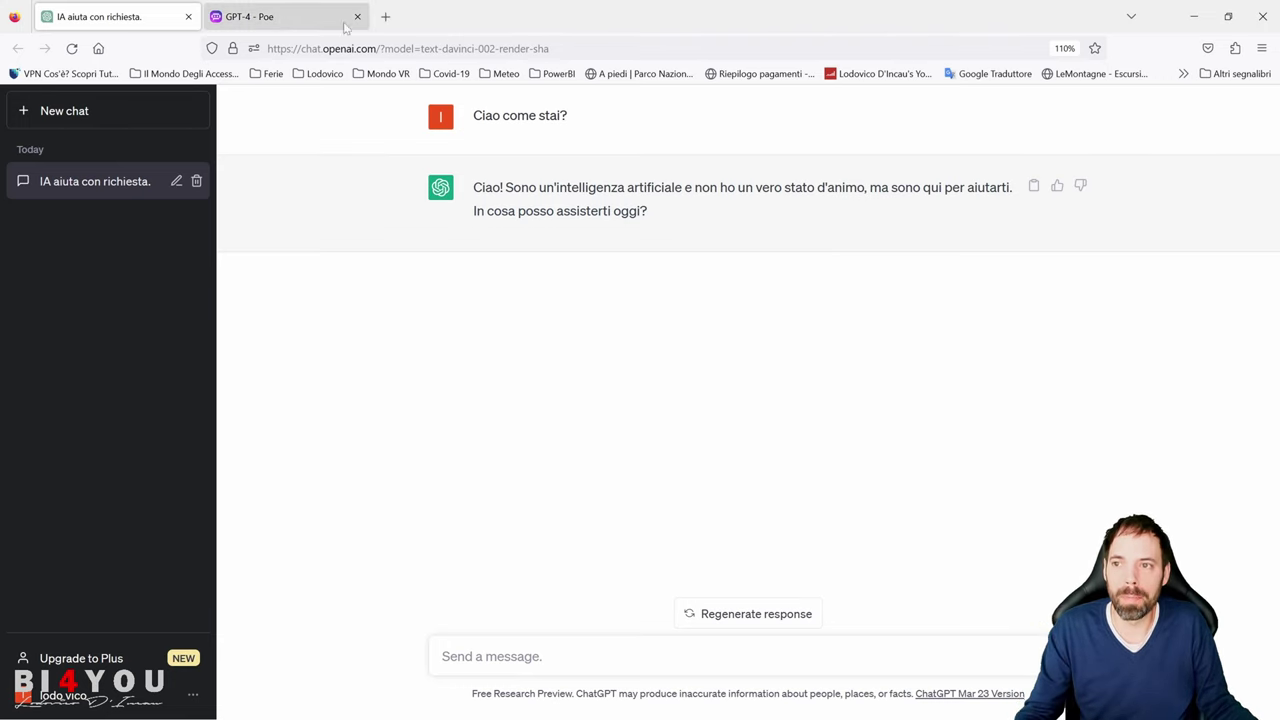
click(300, 17)
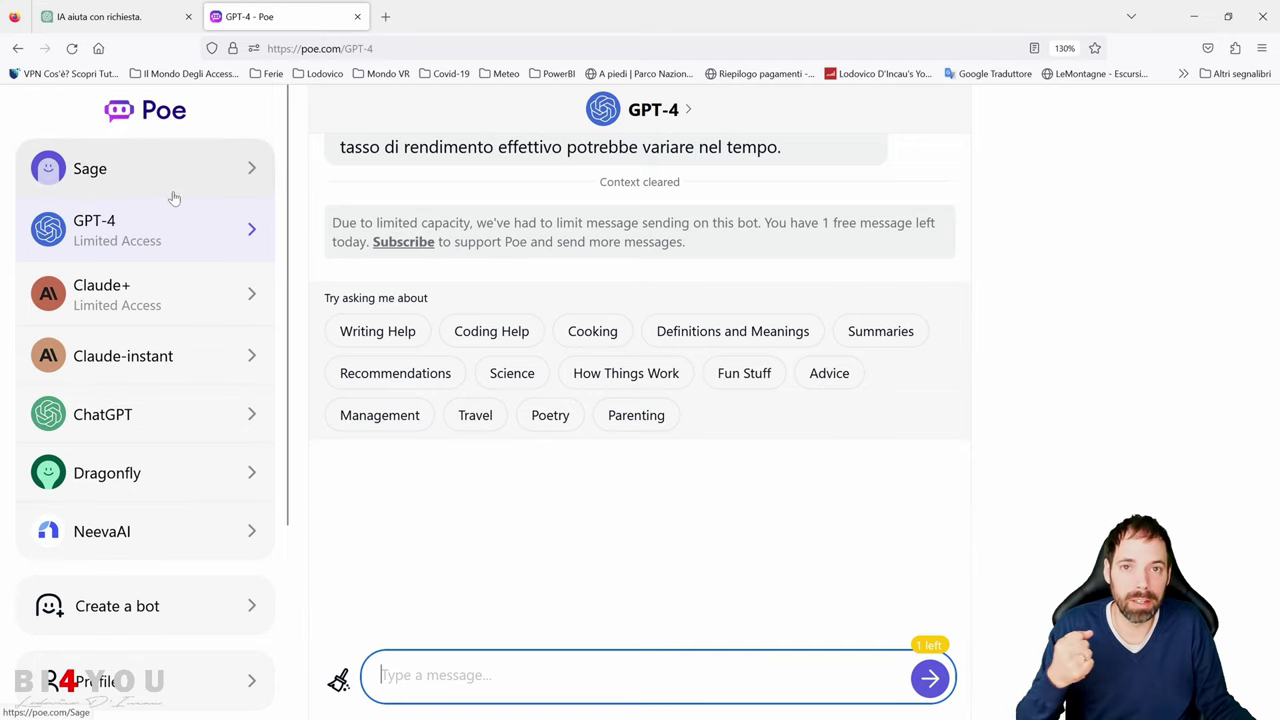
click(385, 512)
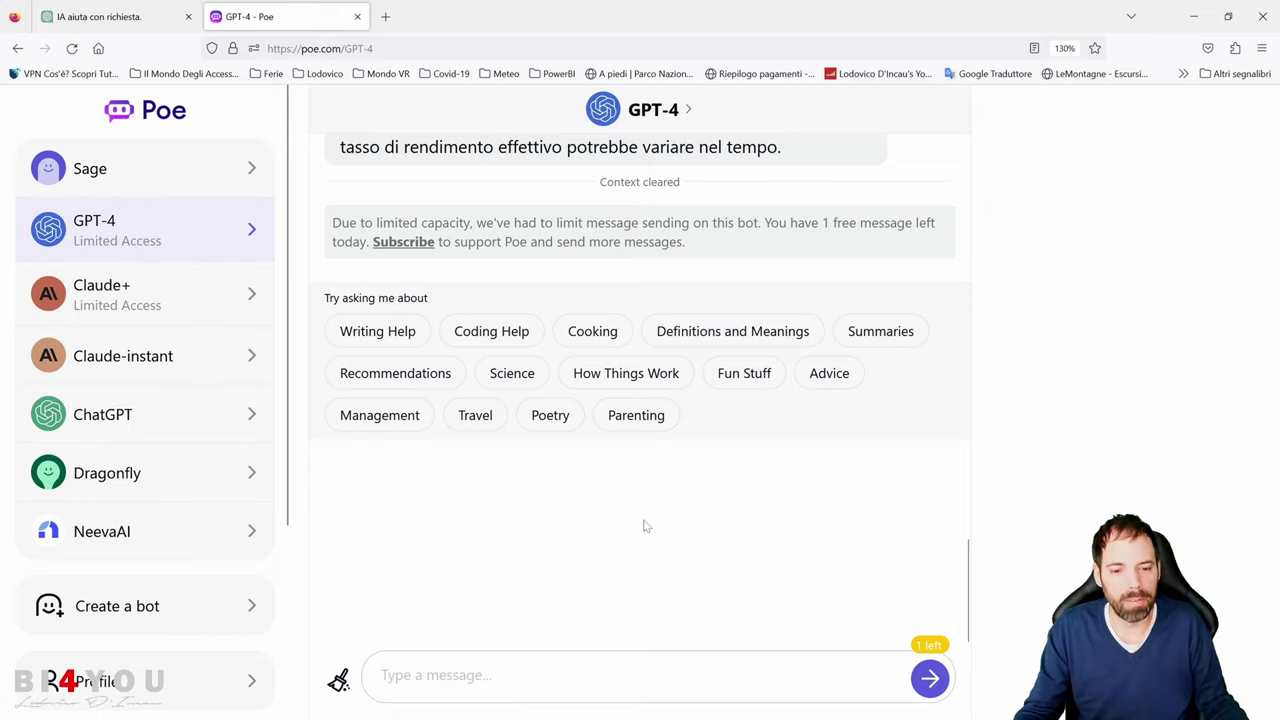
key(super+plus)
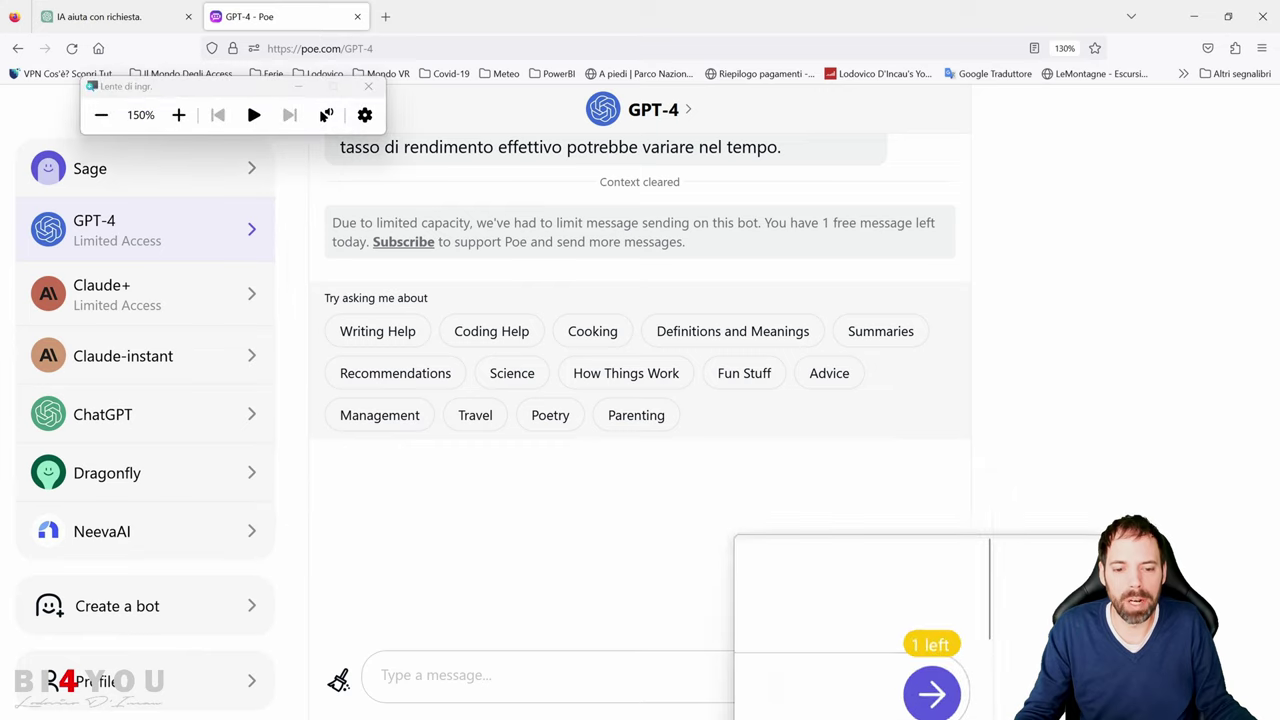
key(super+Escape)
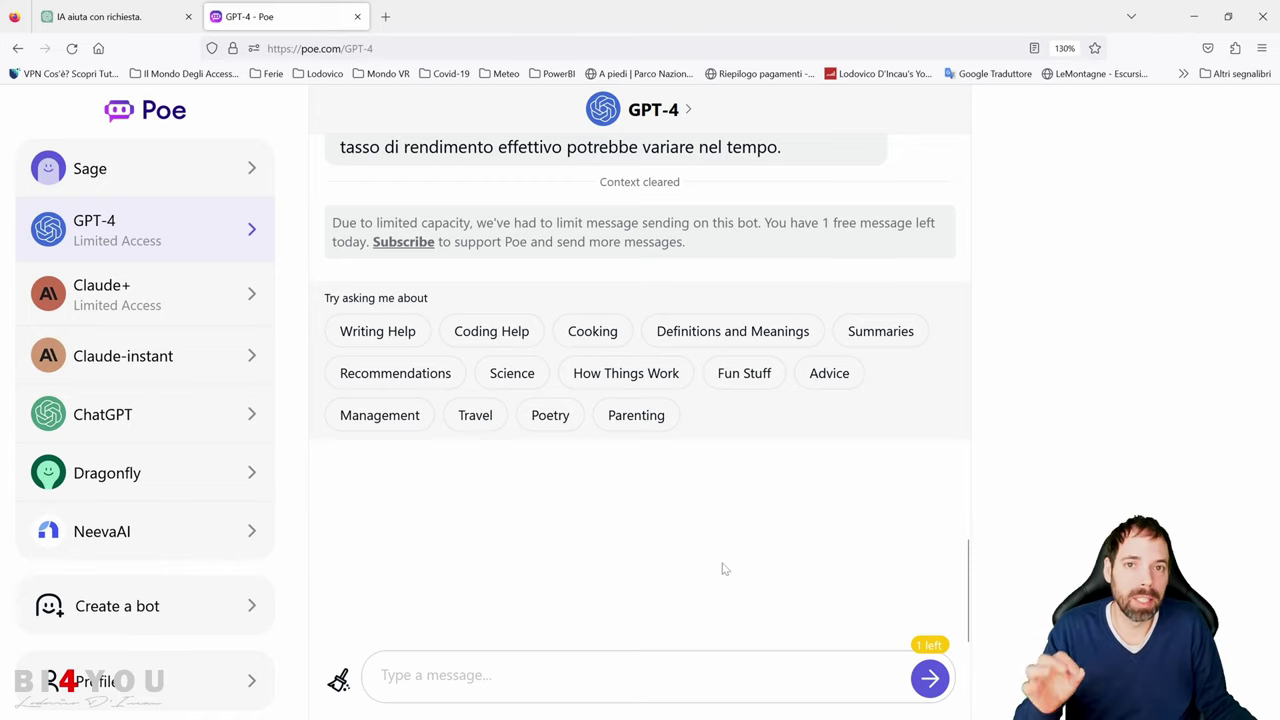
Step: Compare the OpenAI ChatGPT page with Poe's ChatGPT bot, and return to Poe's GPT-4 chat
click(117, 20)
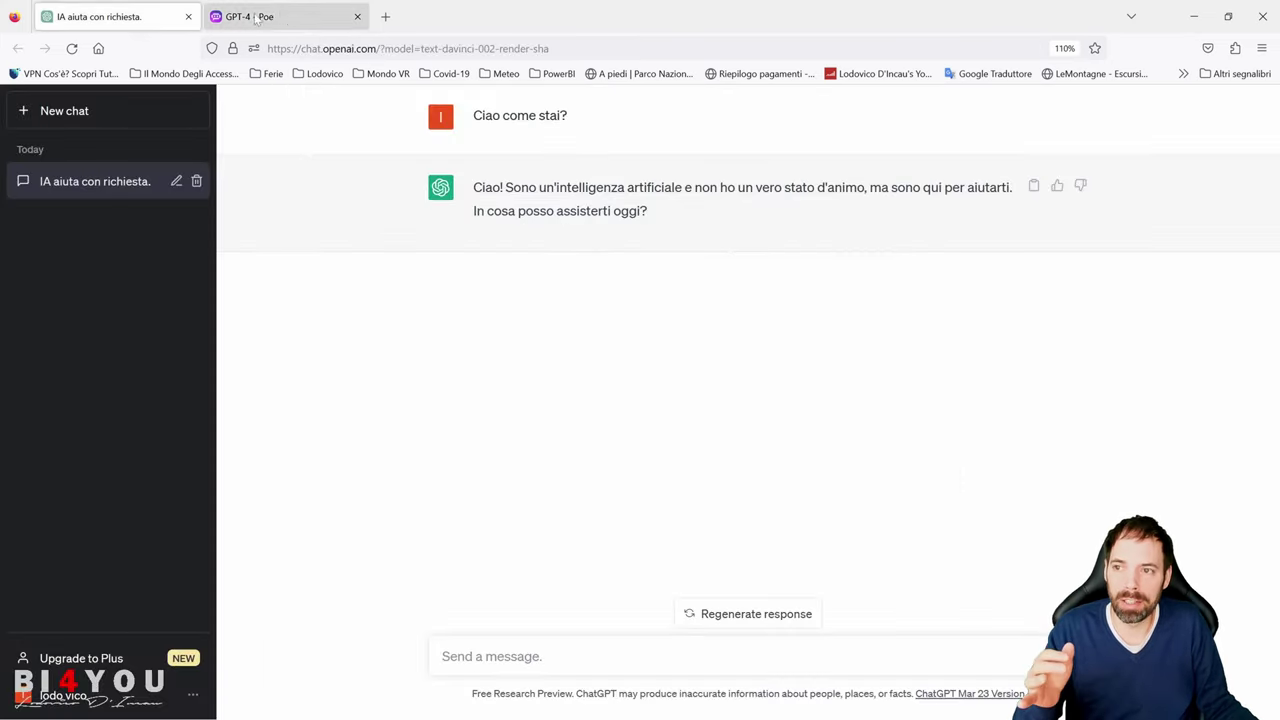
click(230, 20)
click(150, 416)
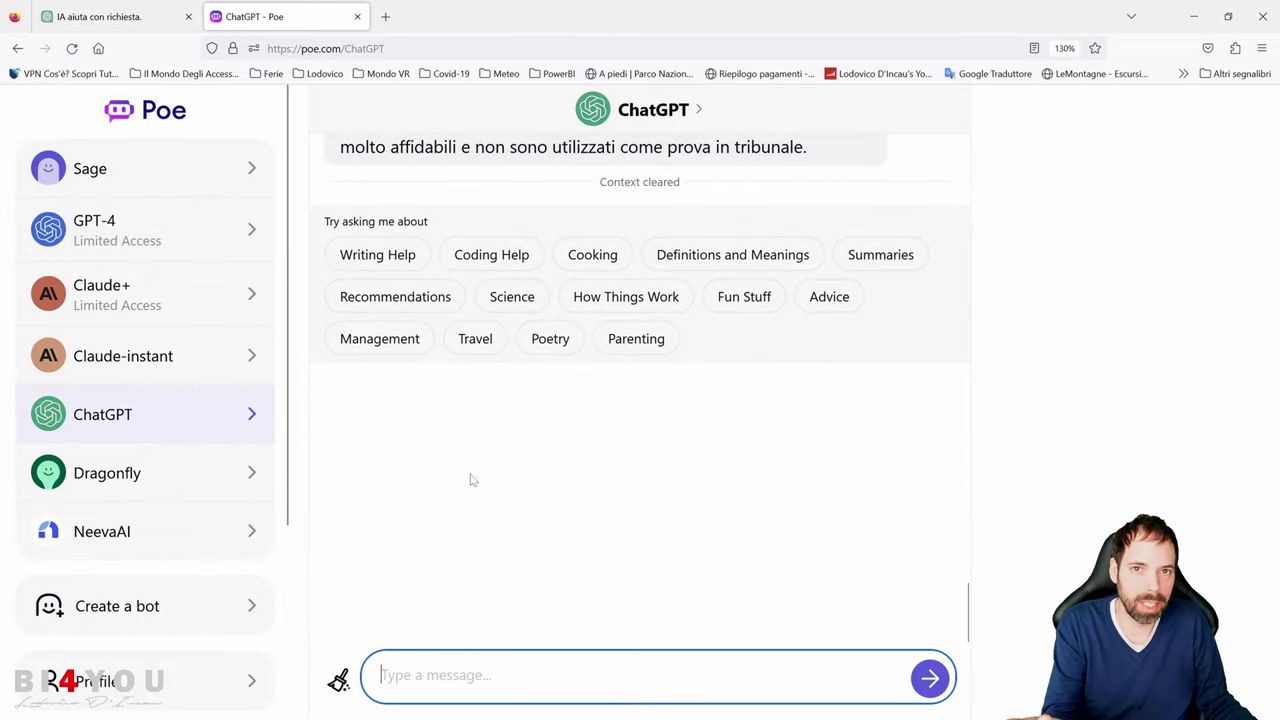
click(468, 481)
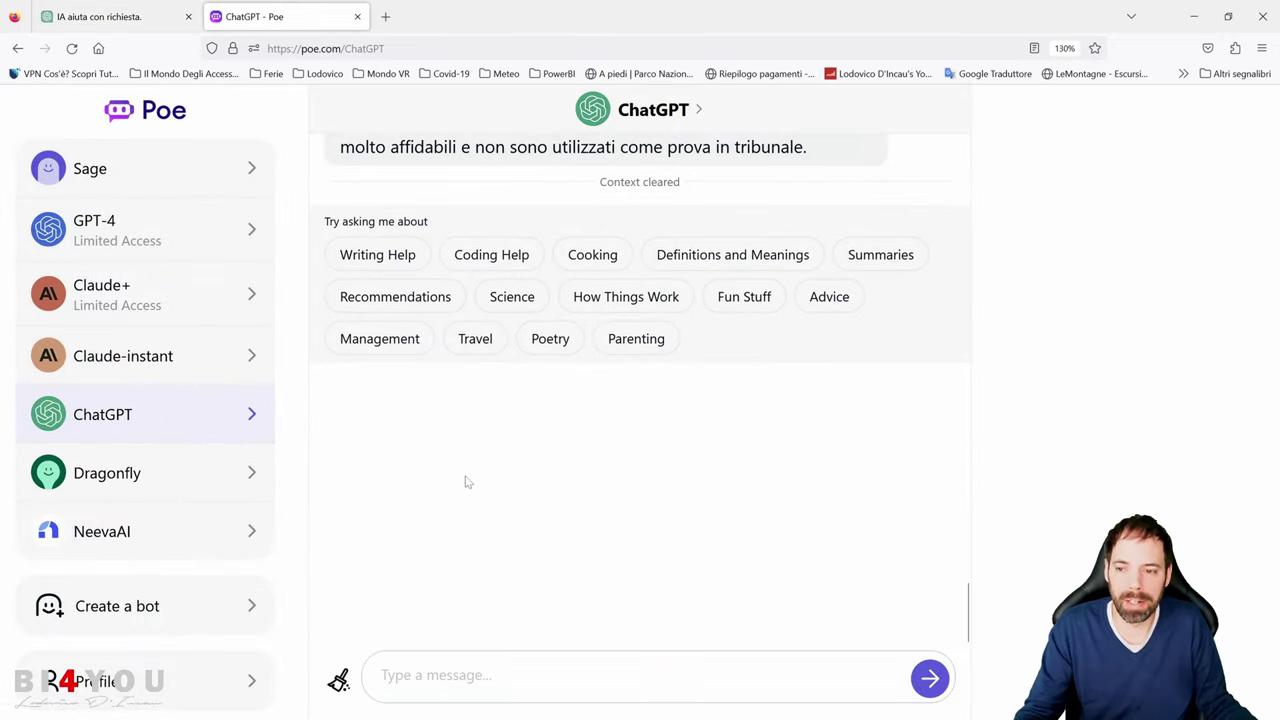
click(126, 236)
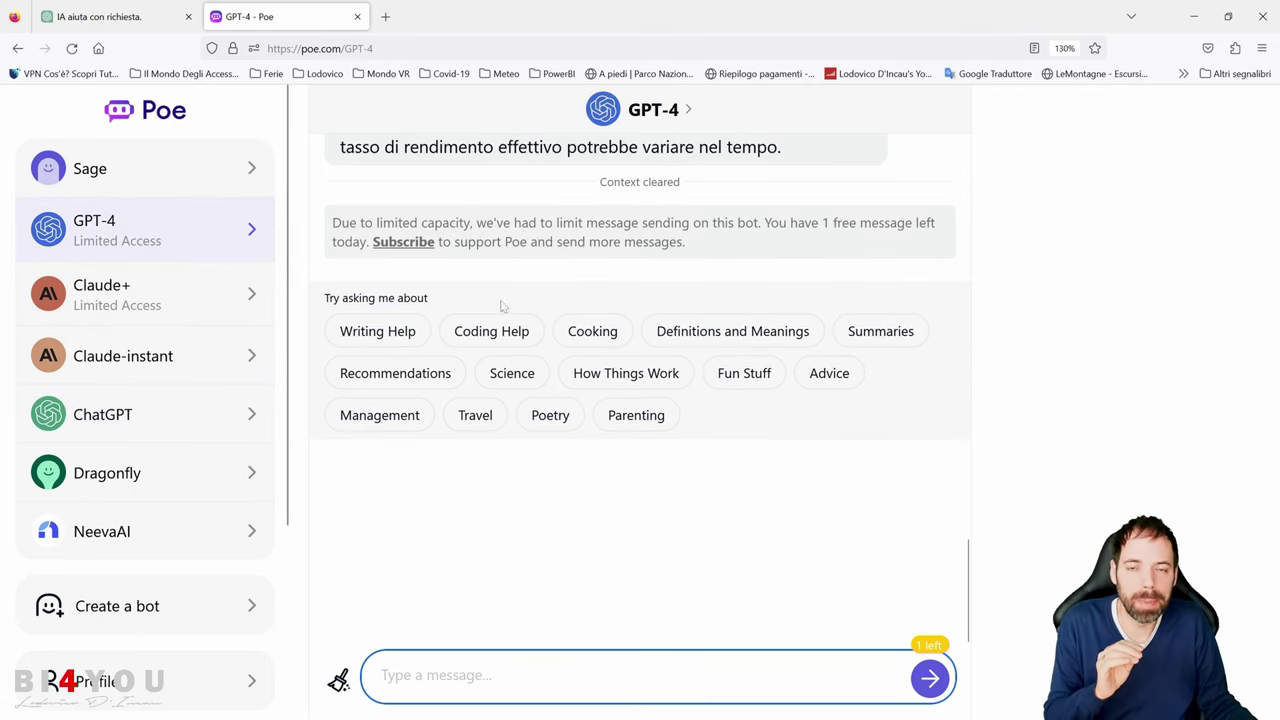
Step: Open the Claude+ bot in Poe and examine its remaining-message counter under the magnifier
click(126, 296)
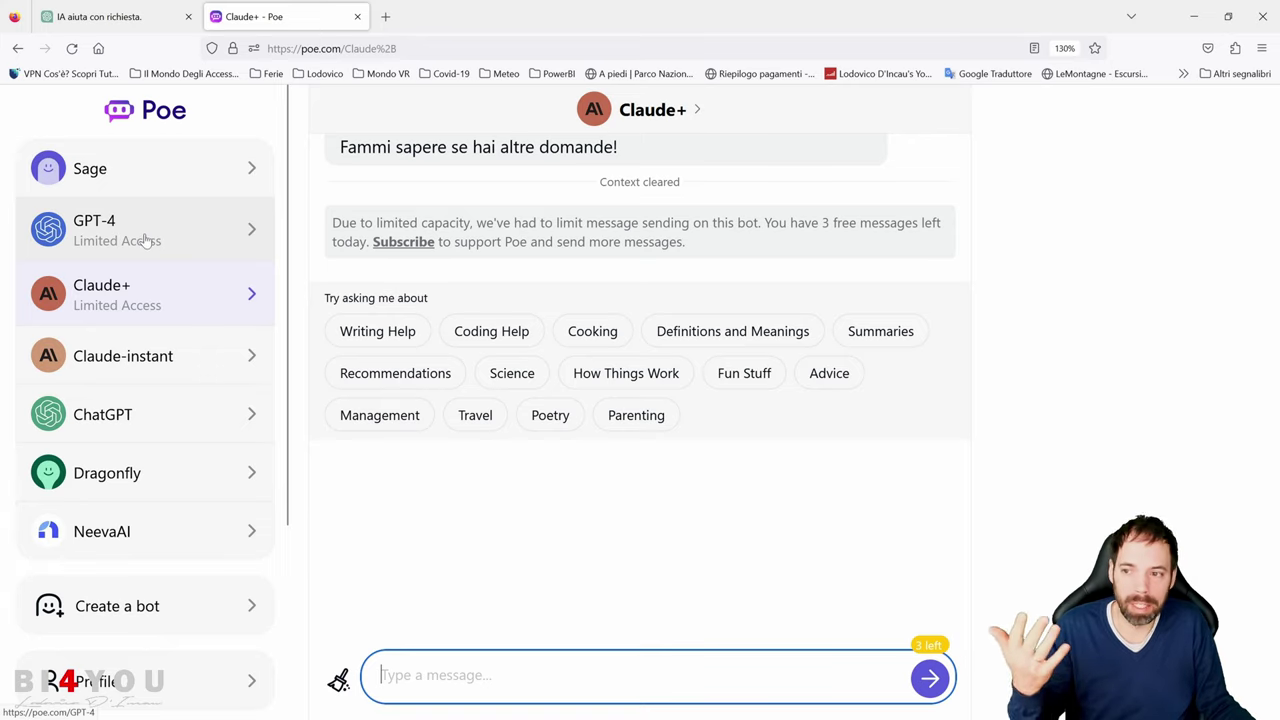
click(607, 510)
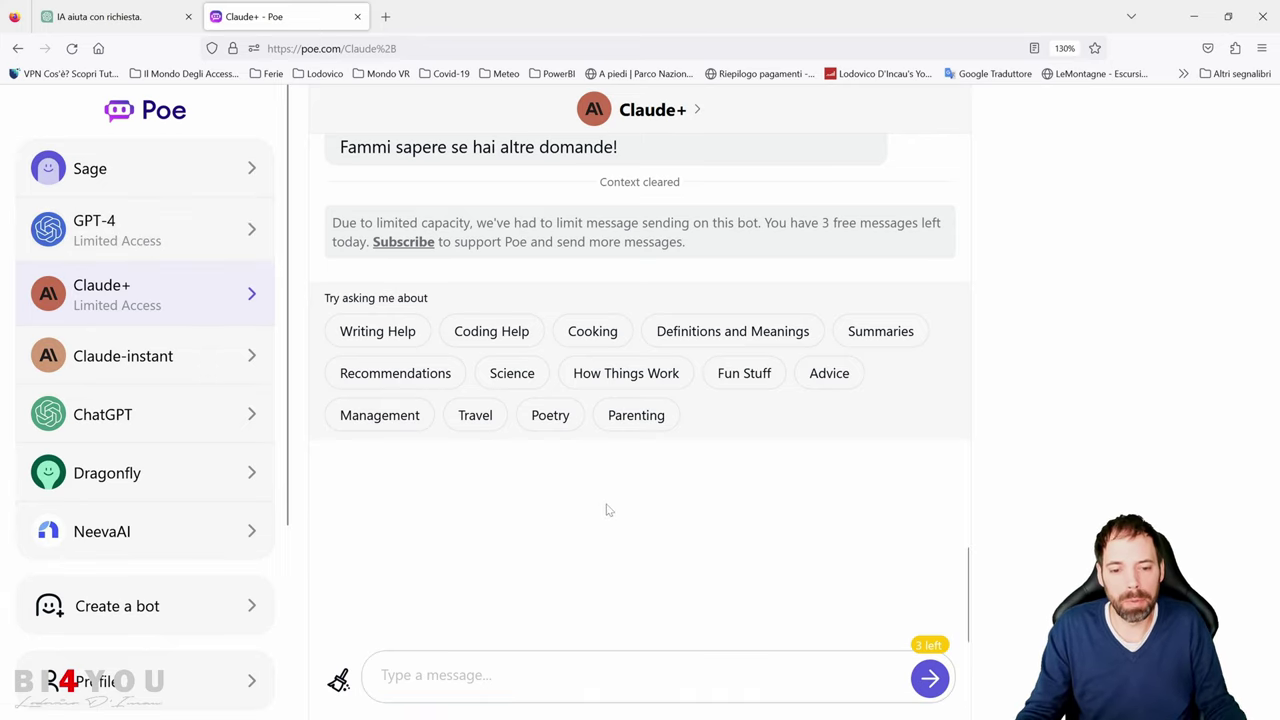
key(super+plus)
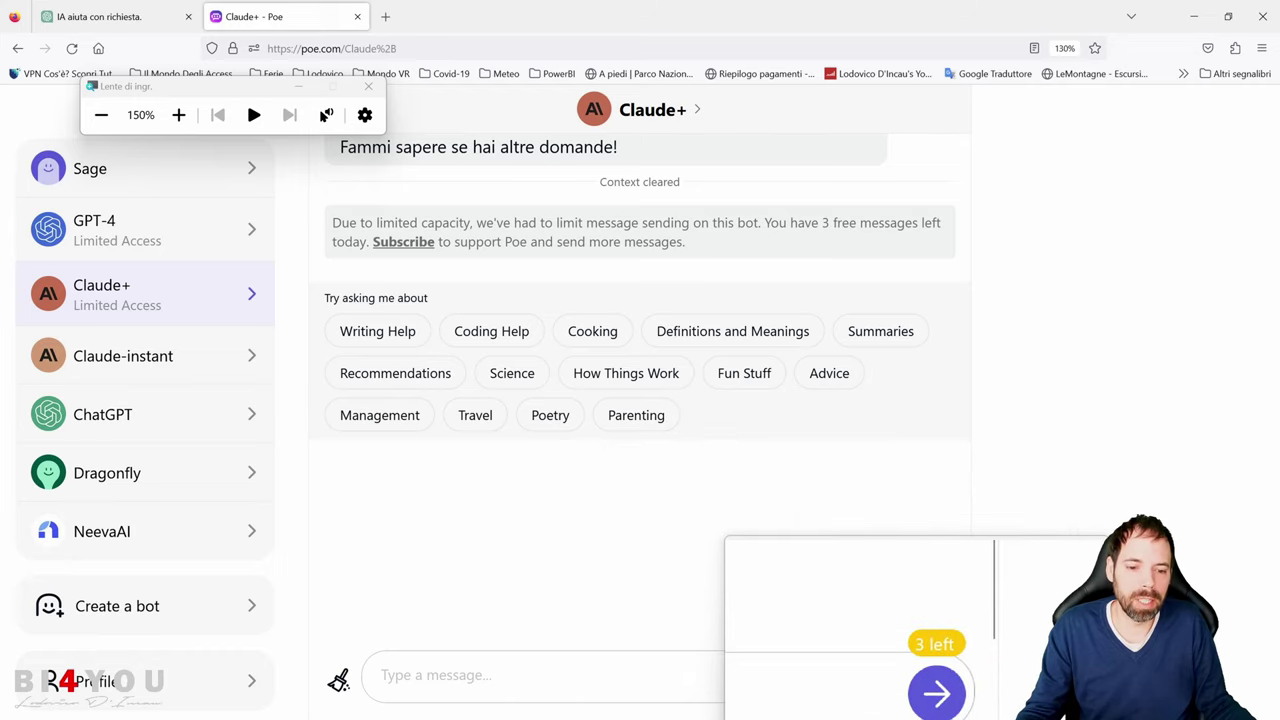
triple_click(944, 648)
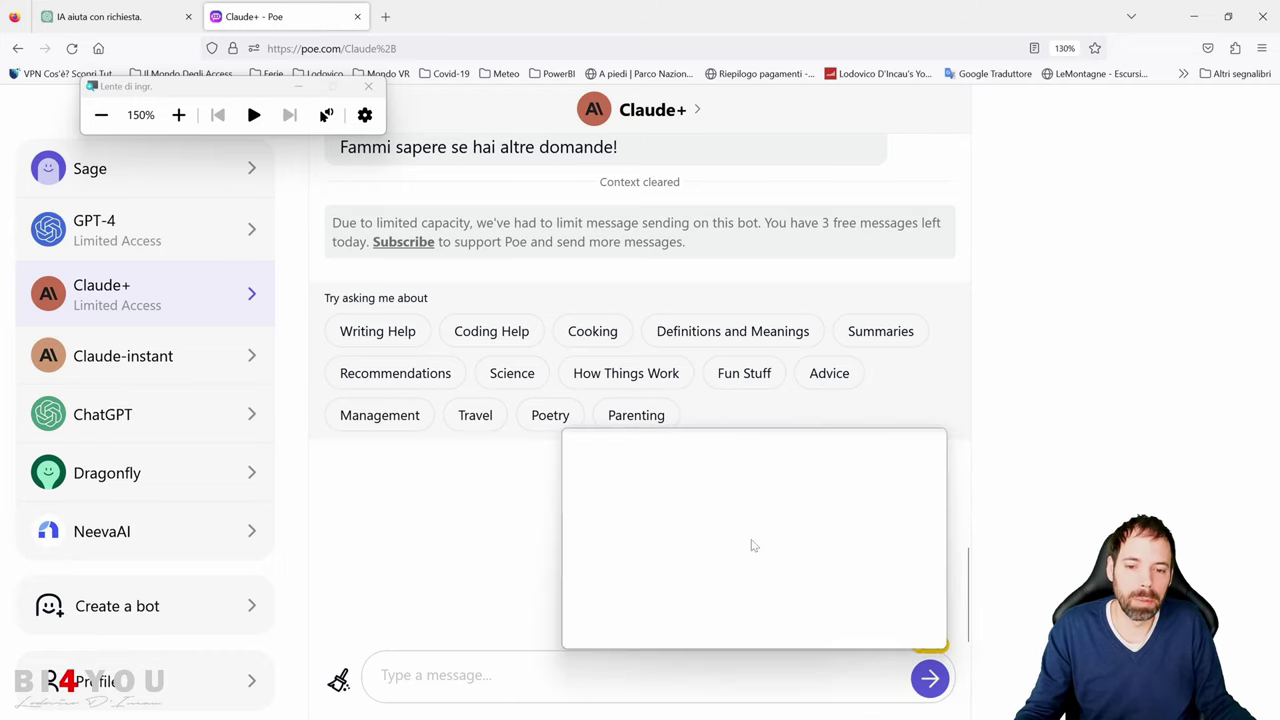
click(751, 543)
key(super+Escape)
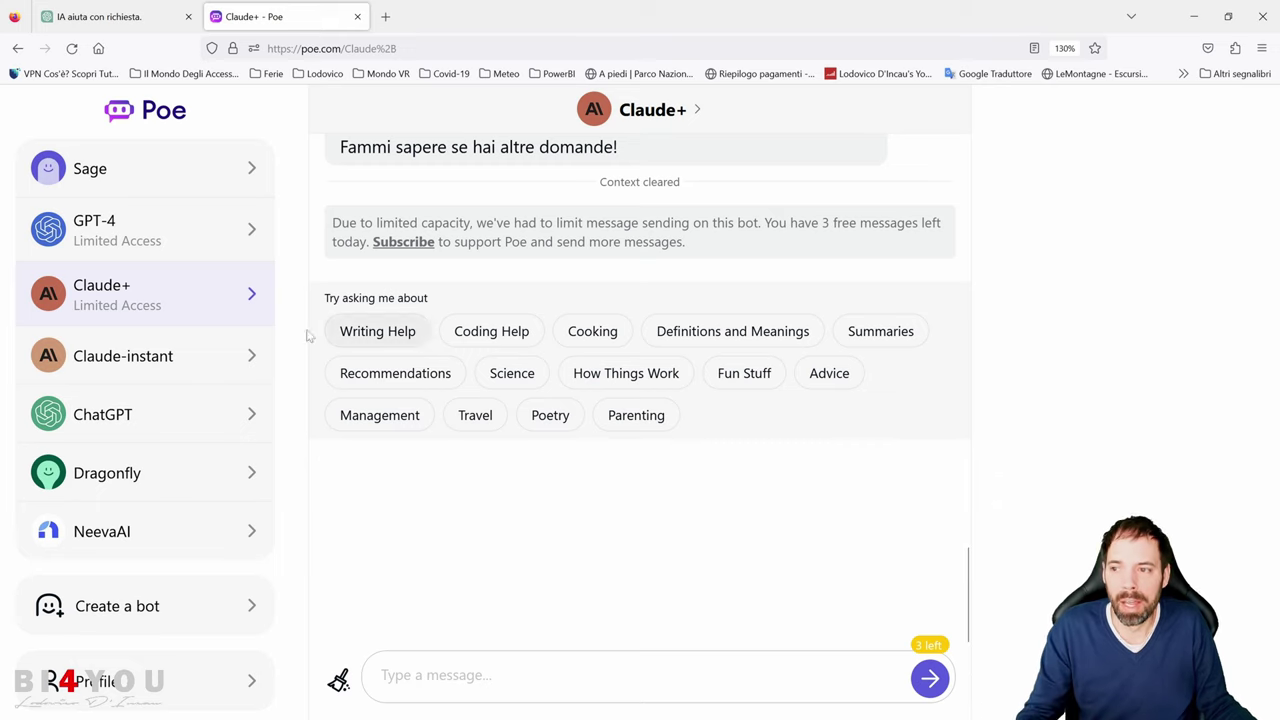
Step: Compare the message limits shown in Poe's GPT-4 and Claude+ chats
click(152, 234)
click(148, 293)
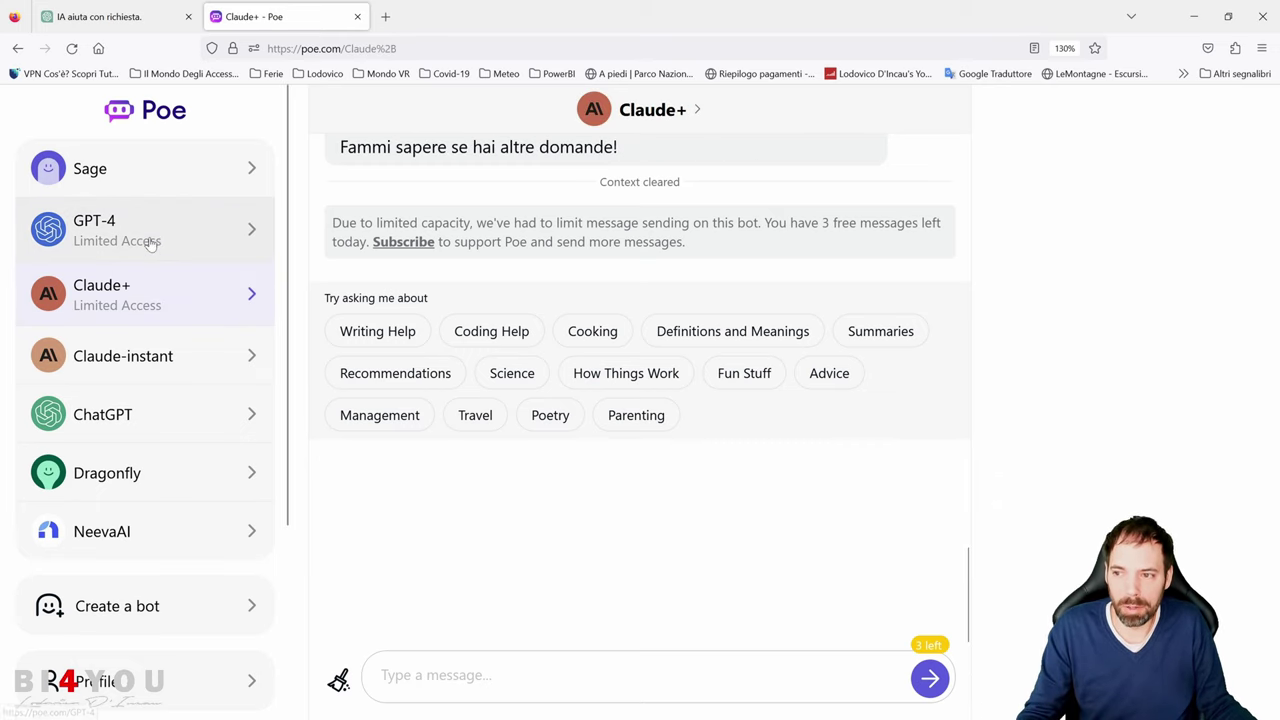
click(149, 243)
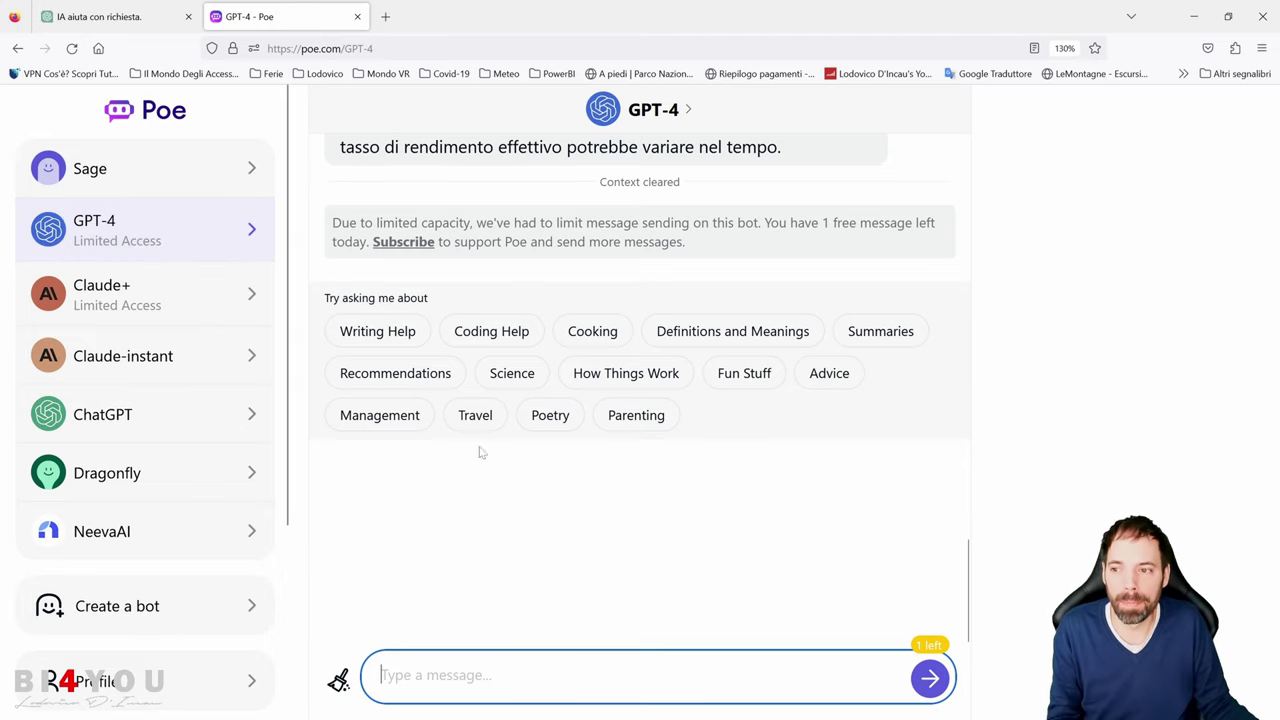
click(136, 296)
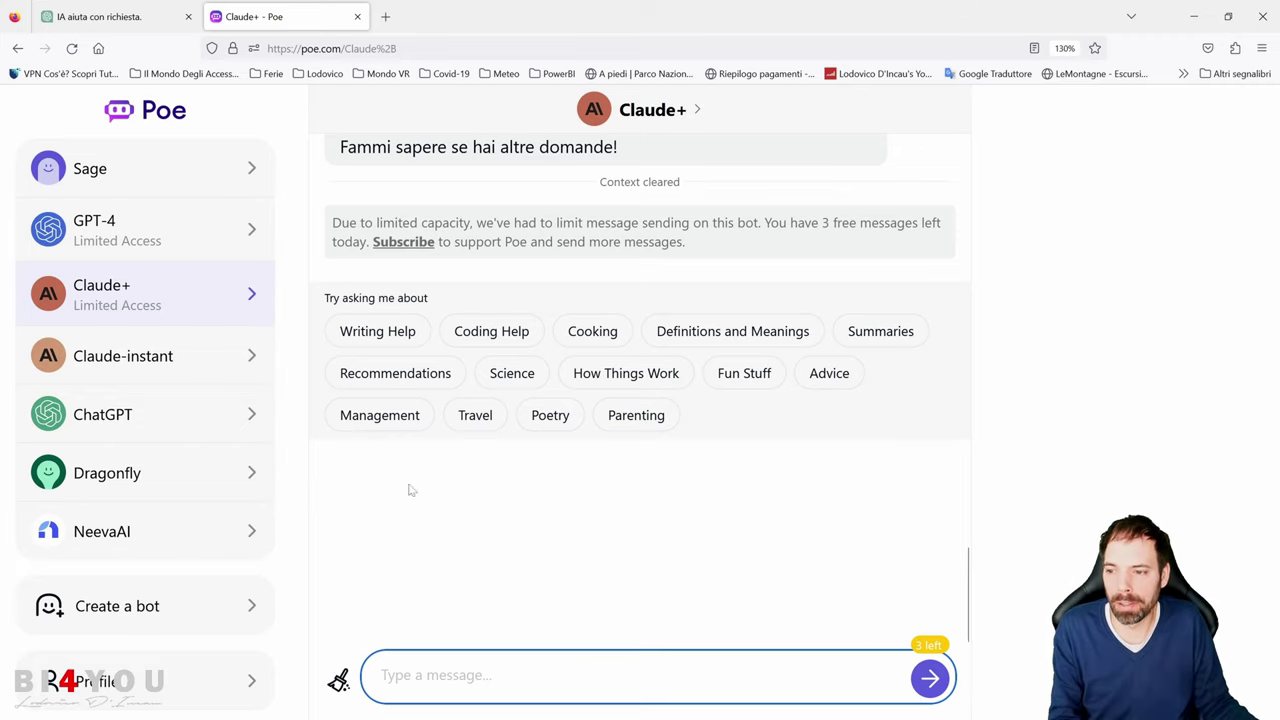
Step: Open Poe's ChatGPT bot and compare it with the OpenAI ChatGPT conversation
click(211, 460)
click(185, 438)
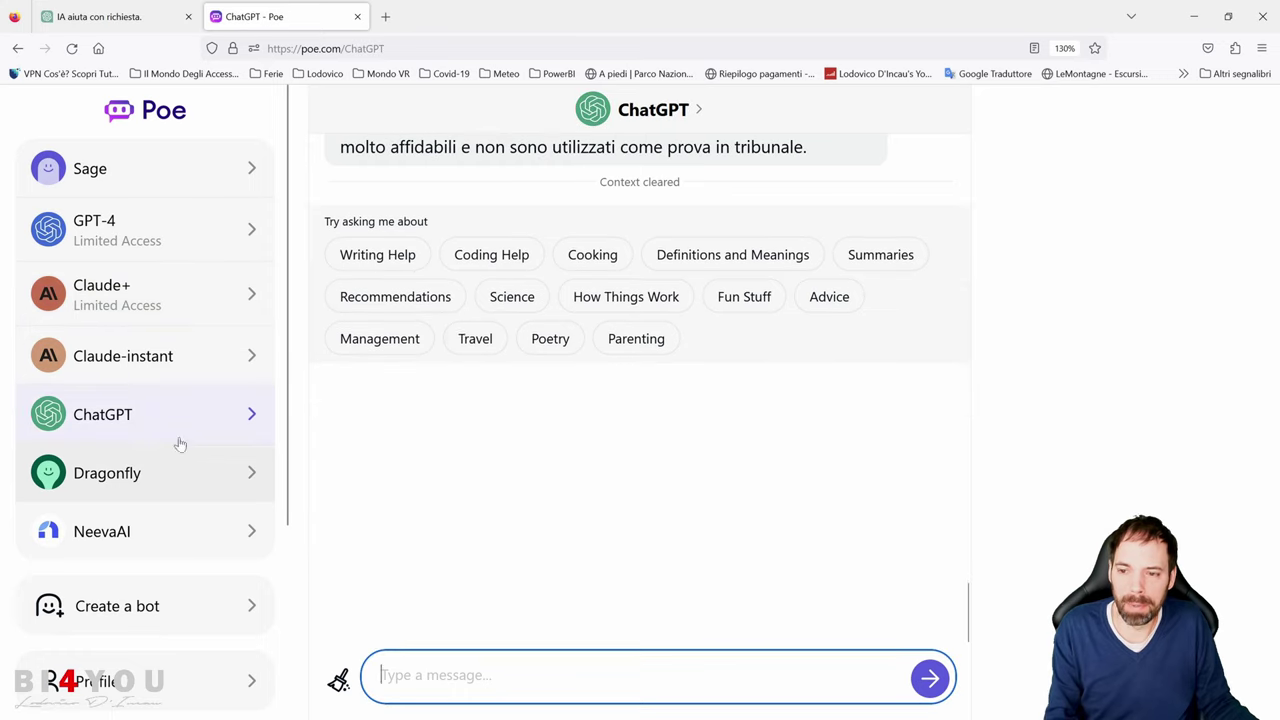
click(108, 18)
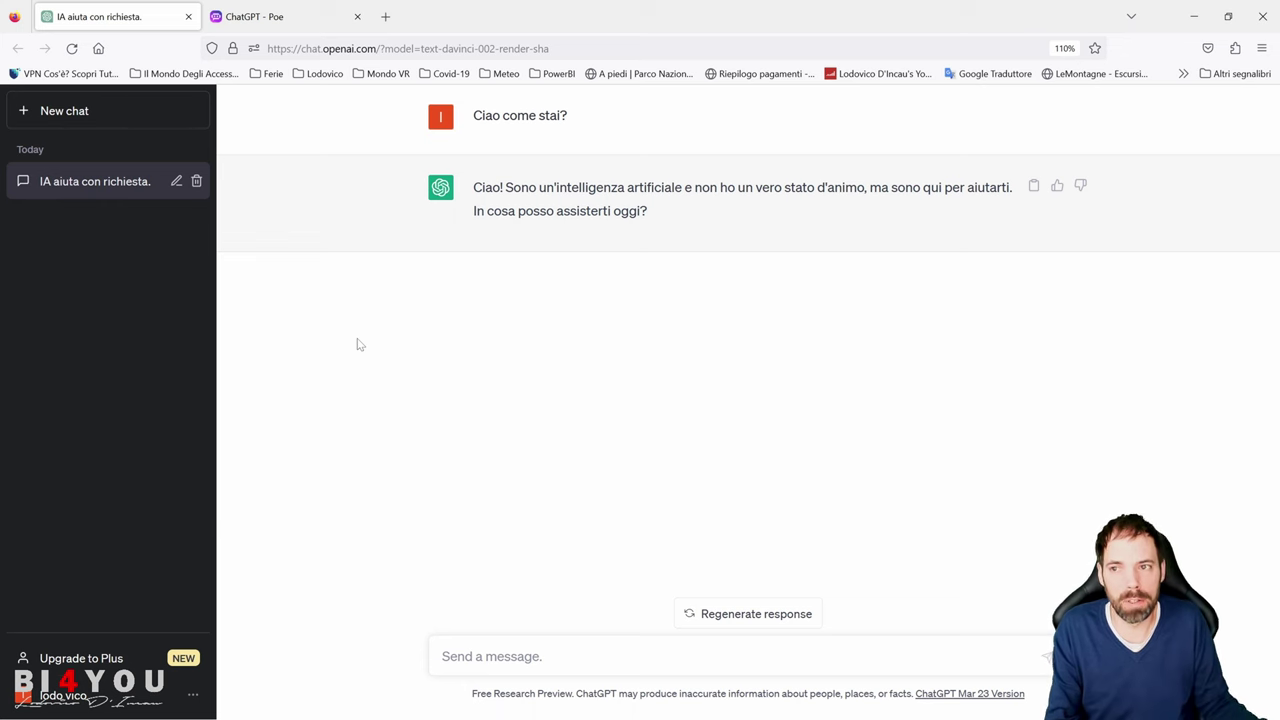
click(300, 17)
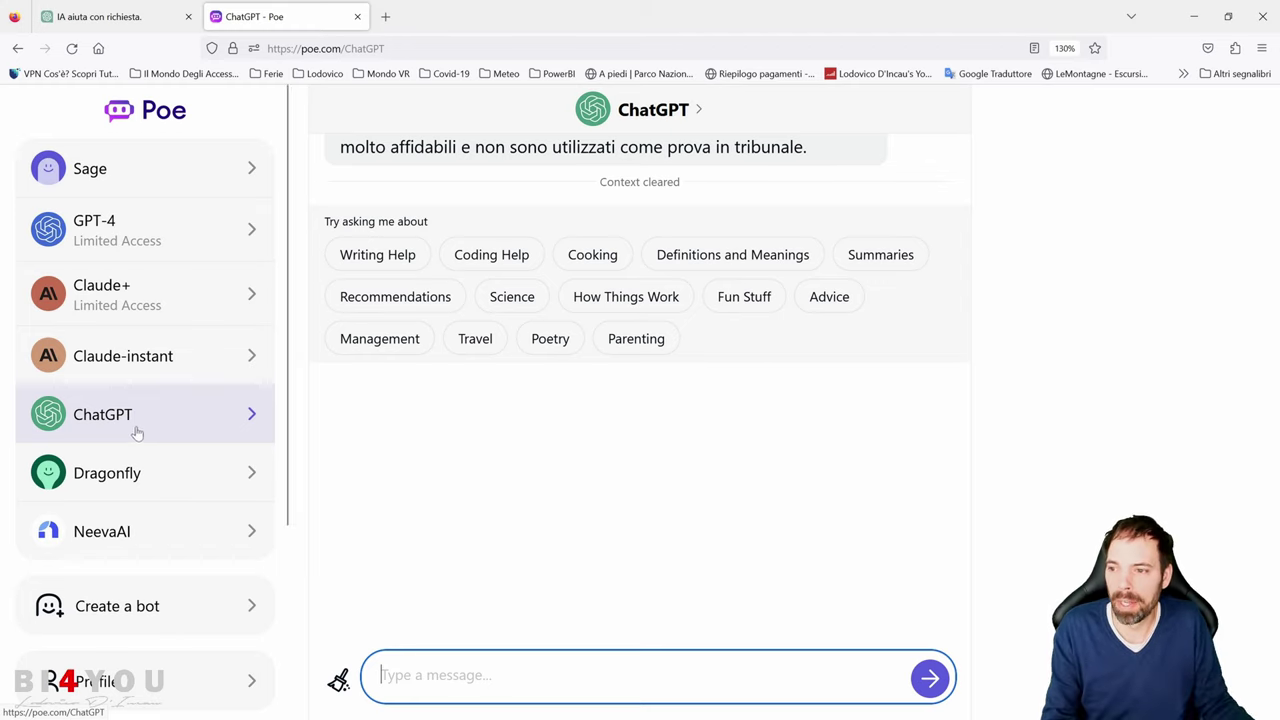
Step: Look through Poe's other bots, from Sage and Claude-instant to Dragonfly, and open the NeevaAI chat
click(115, 178)
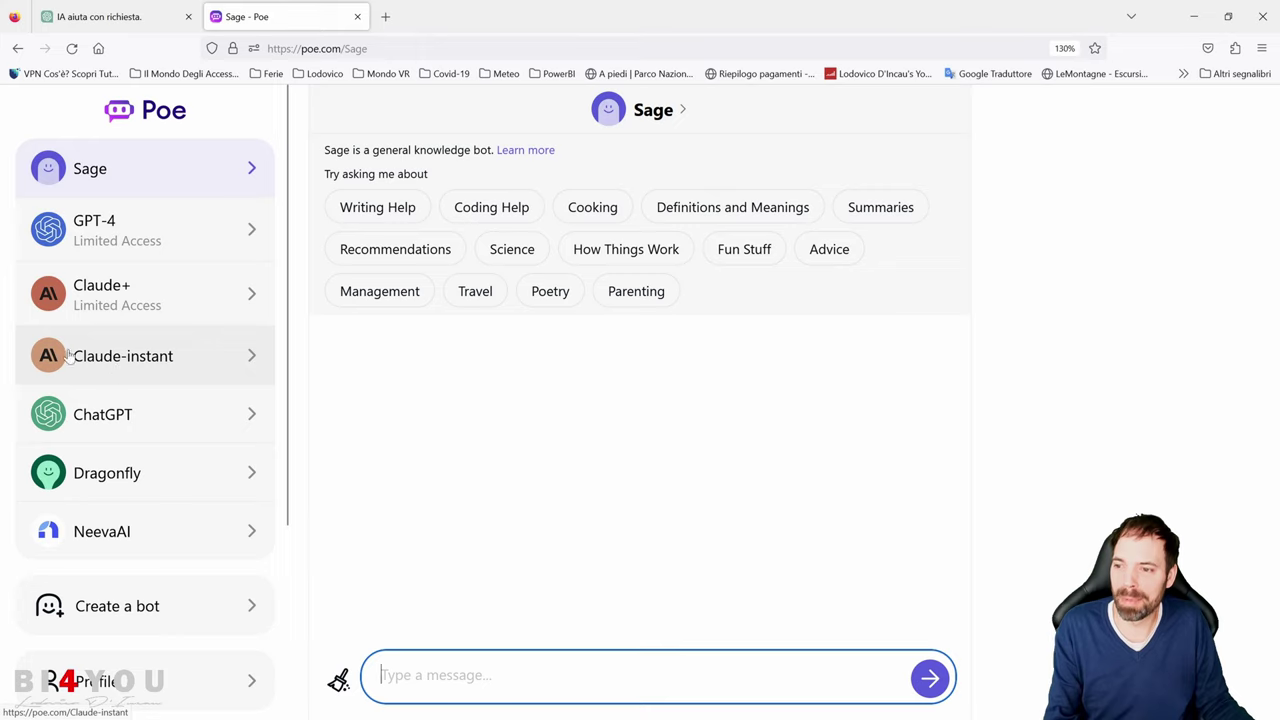
click(111, 377)
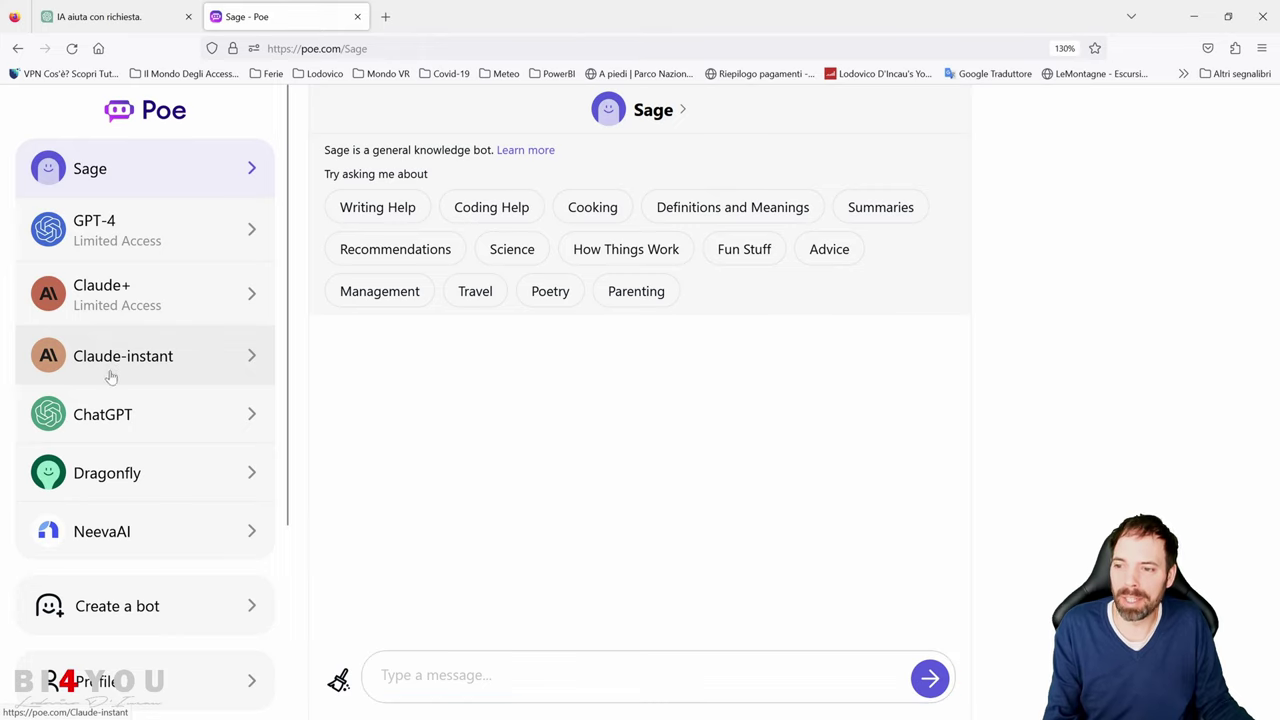
click(113, 482)
click(110, 540)
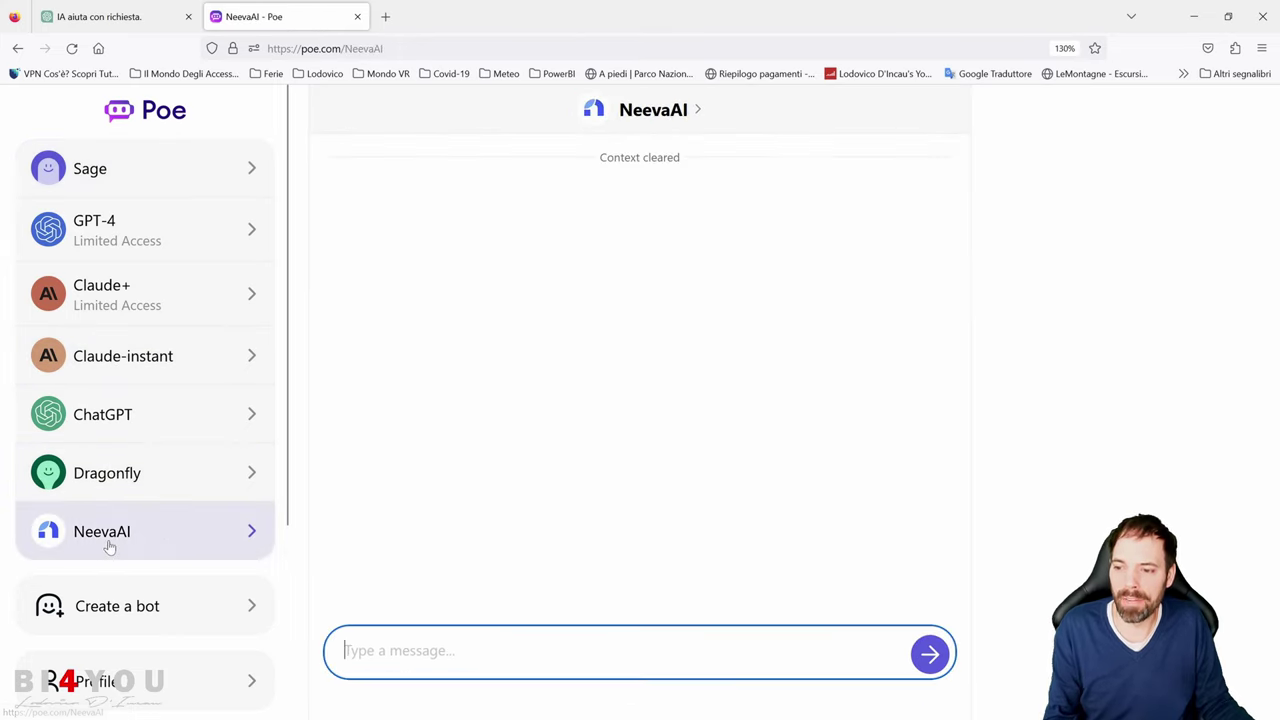
click(430, 390)
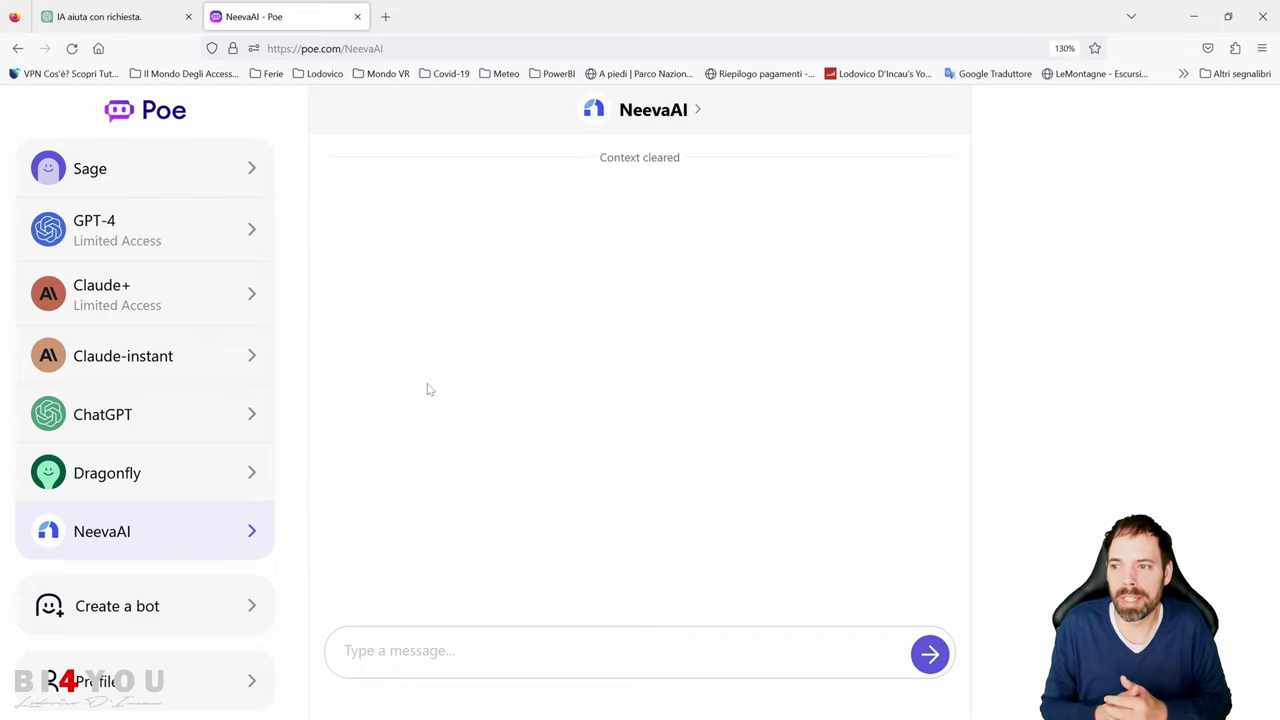
Step: Open perplexity.ai in a new browser tab, pass the human verification and view its address under the magnifier
click(385, 16)
text(perplexity.ai/)
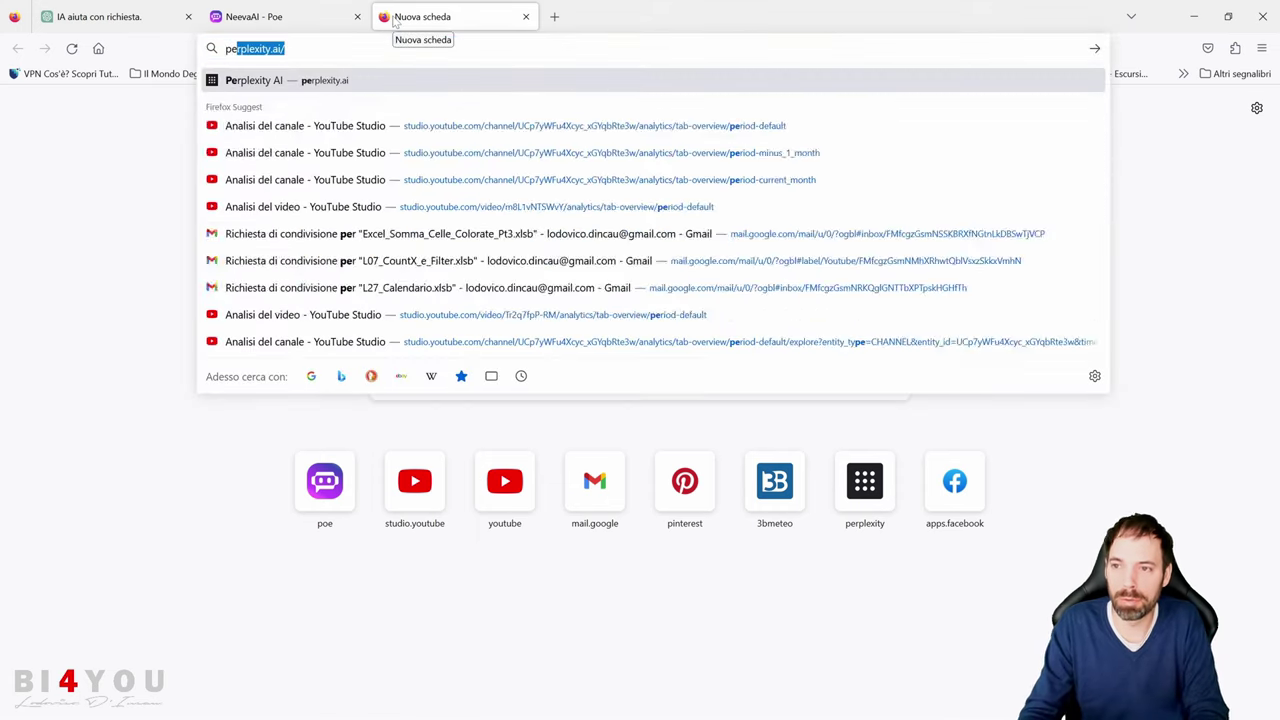
key(Return)
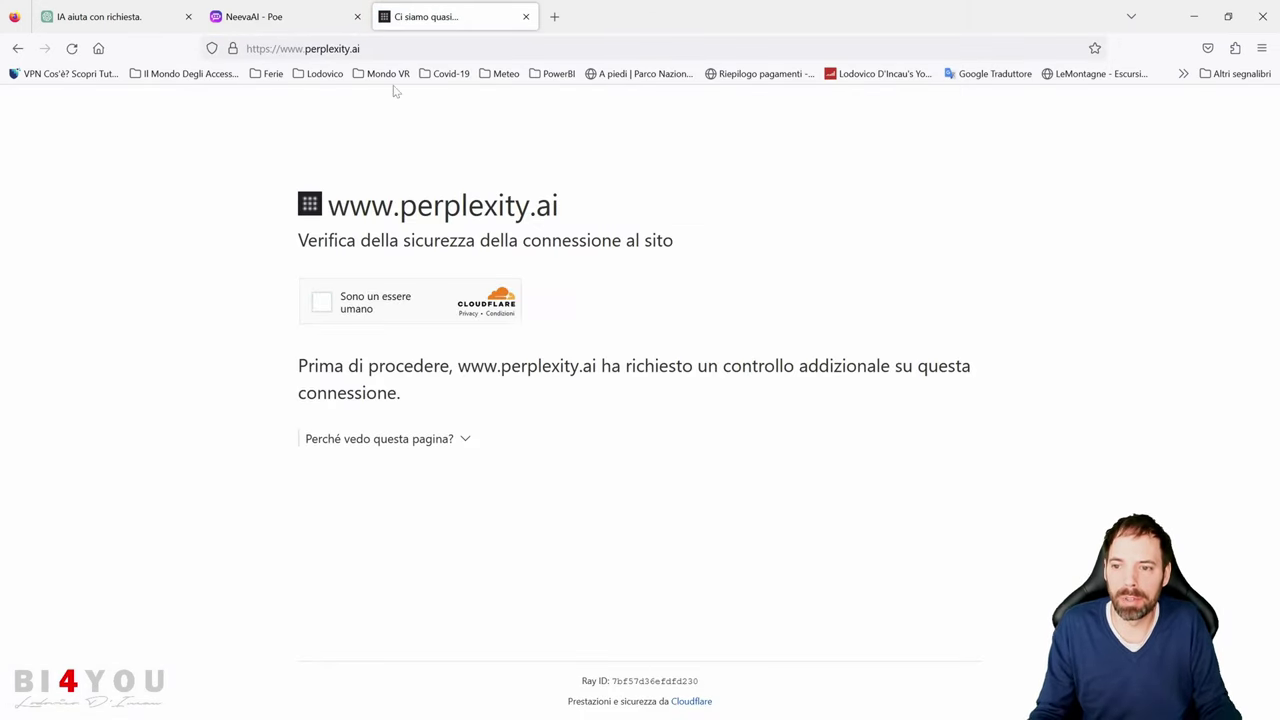
click(321, 303)
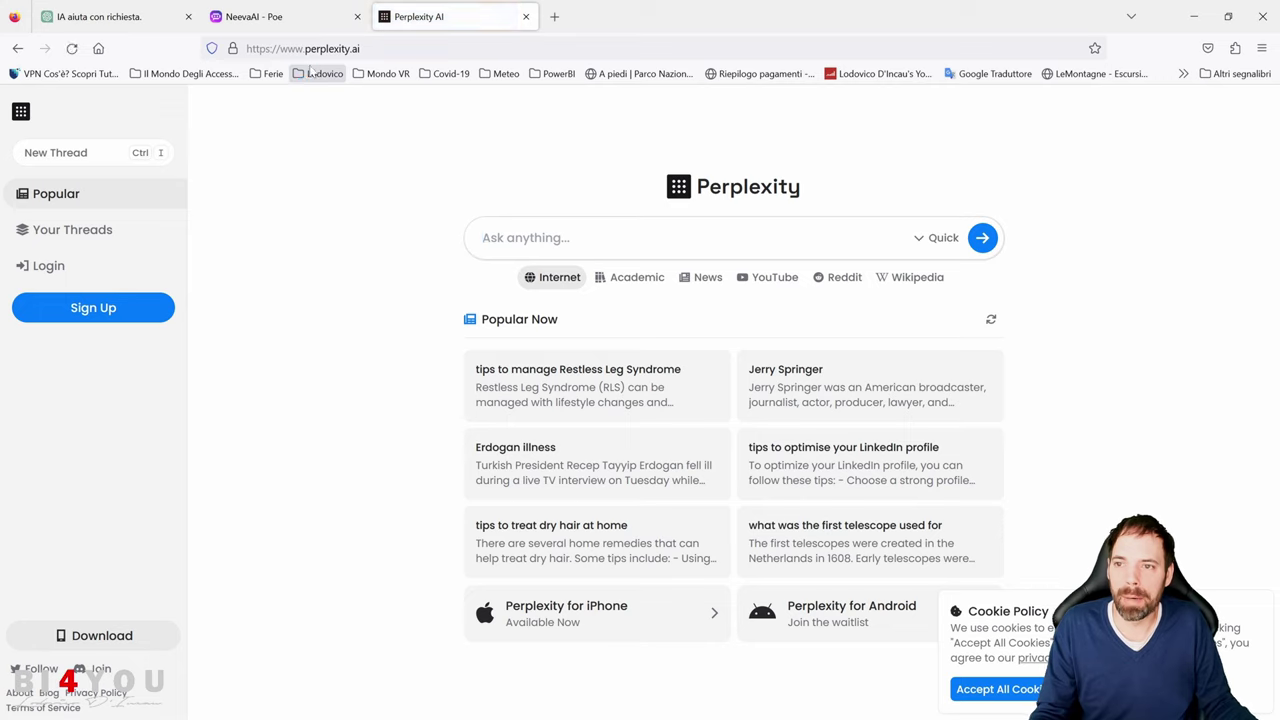
key(super+plus)
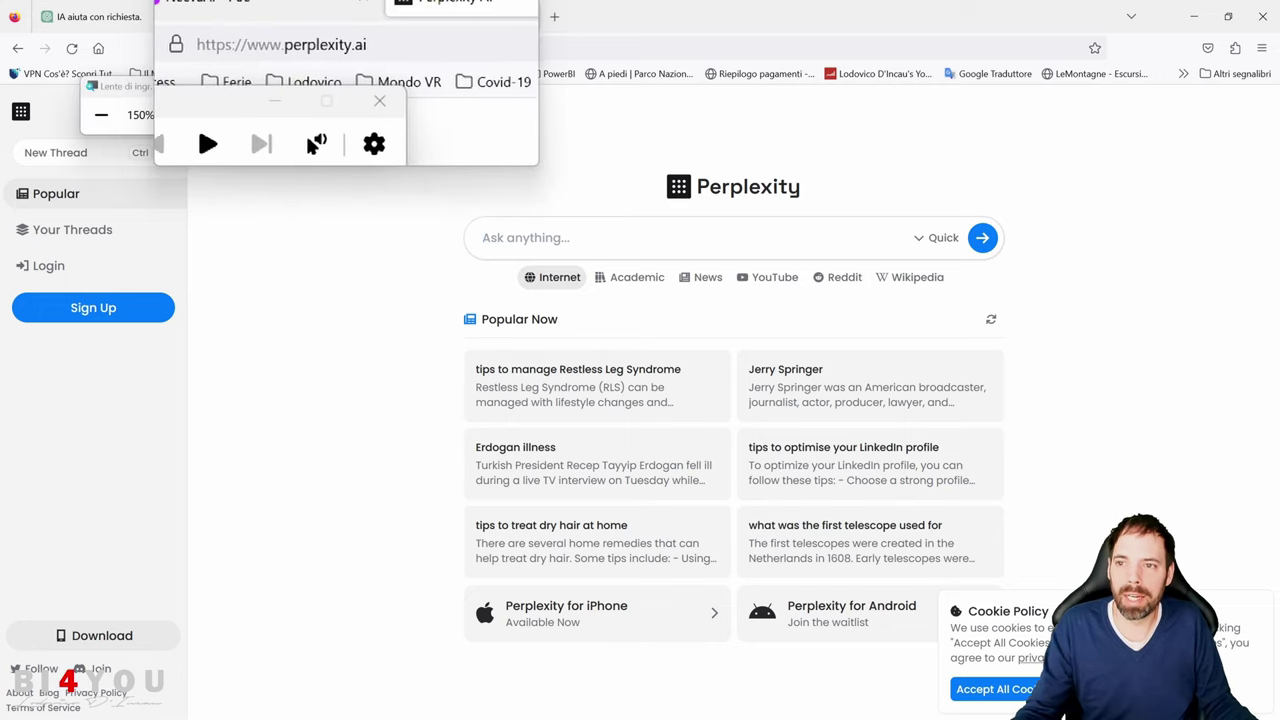
key(super+Escape)
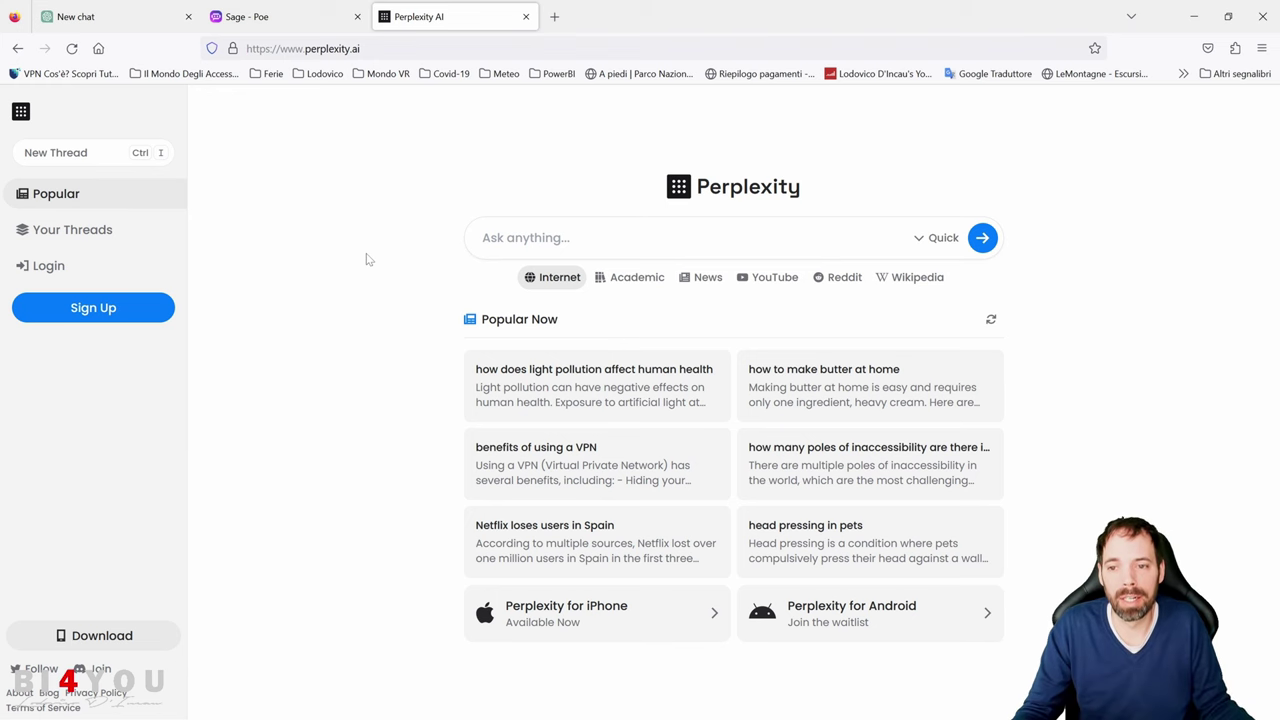
Step: Enlarge the Perplexity page to 140% and ask "ho sentito parlare del 110% per le famiglie che porterà un assegno unico universale a 950€ mese per figlio come funziona?"
key(ctrl+plus)
key(ctrl+plus)
key(ctrl+plus)
key(ctrl+plus)
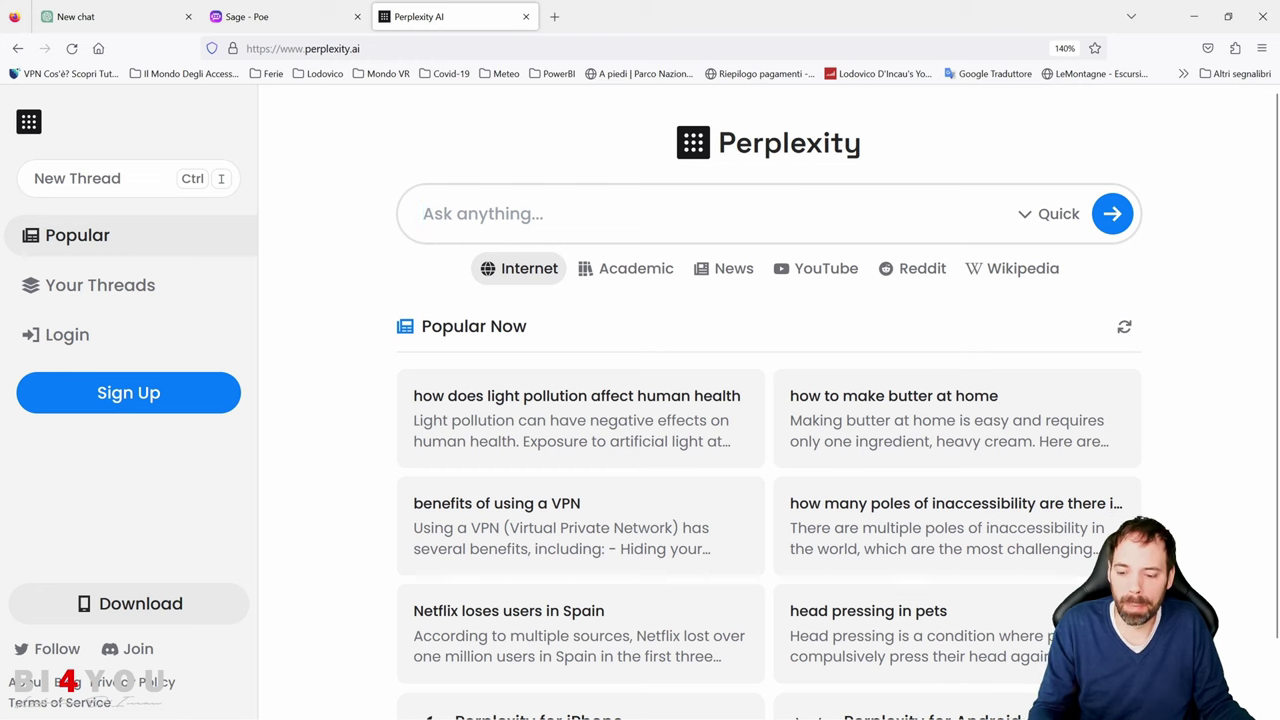
text(ho sentito parlare del 110% per le famiglie che porterà un assegno unico universale a 950€ mese per figlio come funziona?)
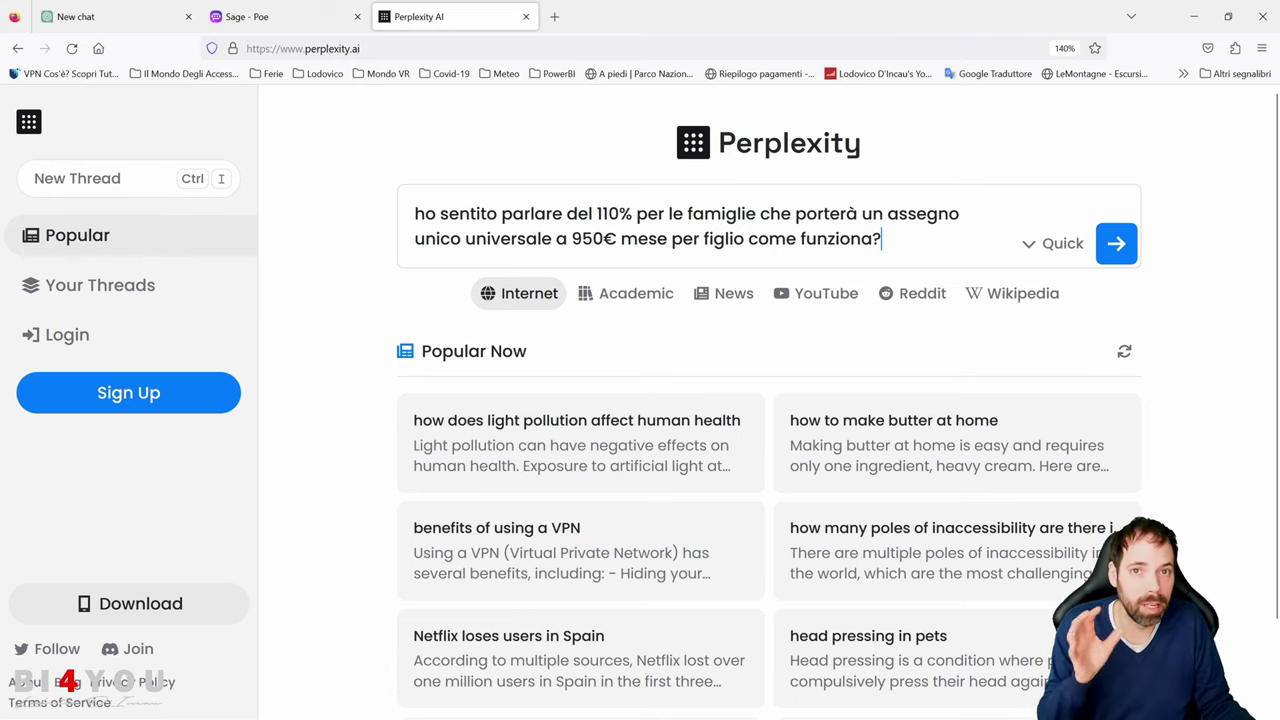
click(1118, 246)
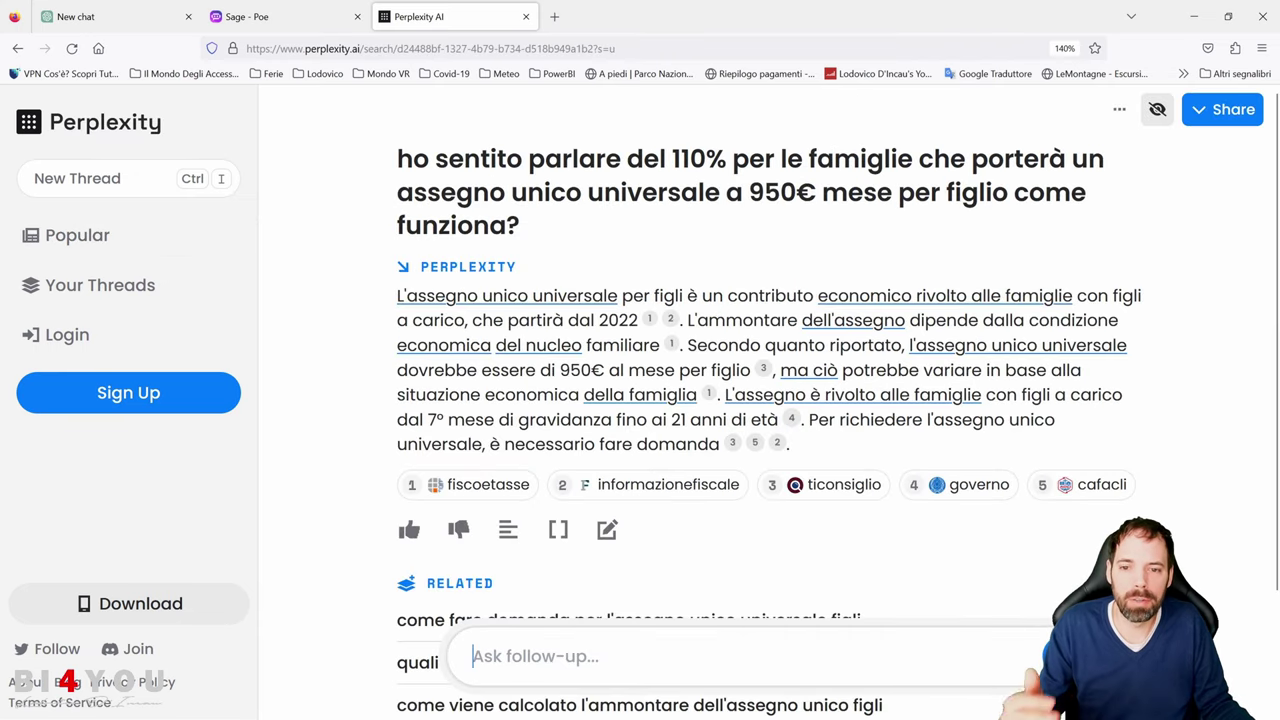
Step: Examine Perplexity's answer about the assegno unico universale, highlighting its passages alongside their numbered source citations
drag(397, 296, 1066, 424)
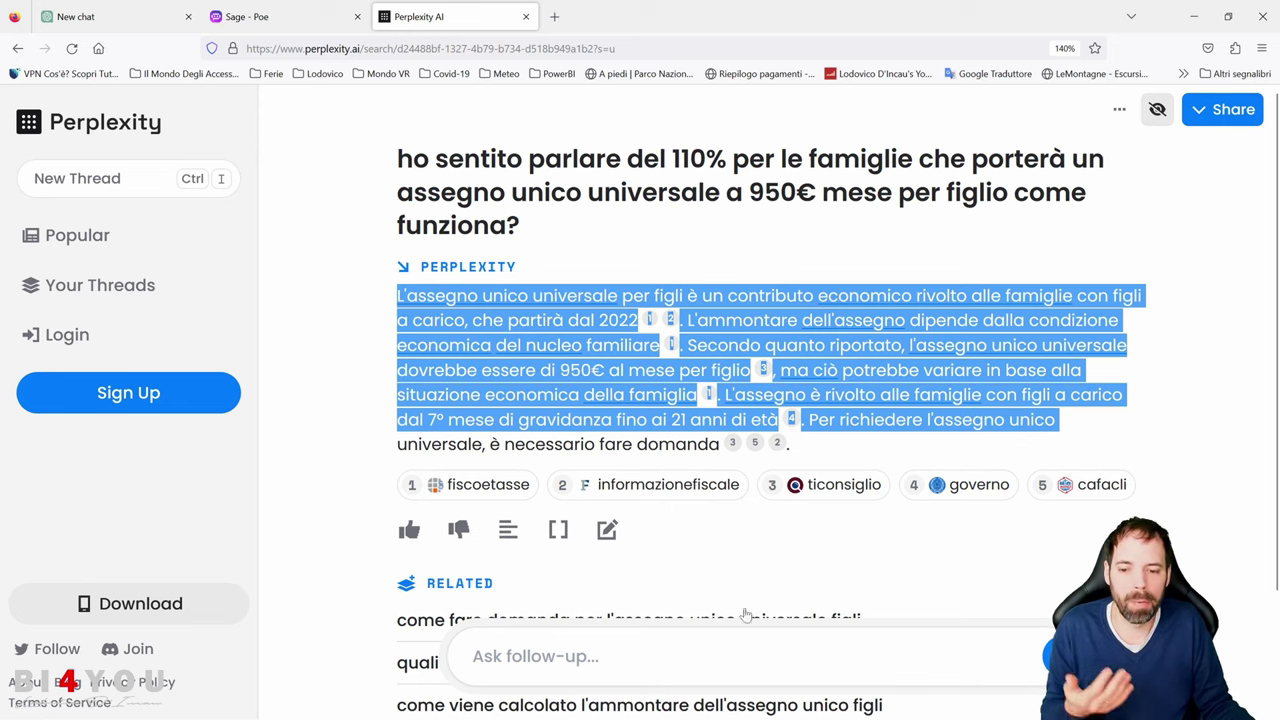
click(742, 656)
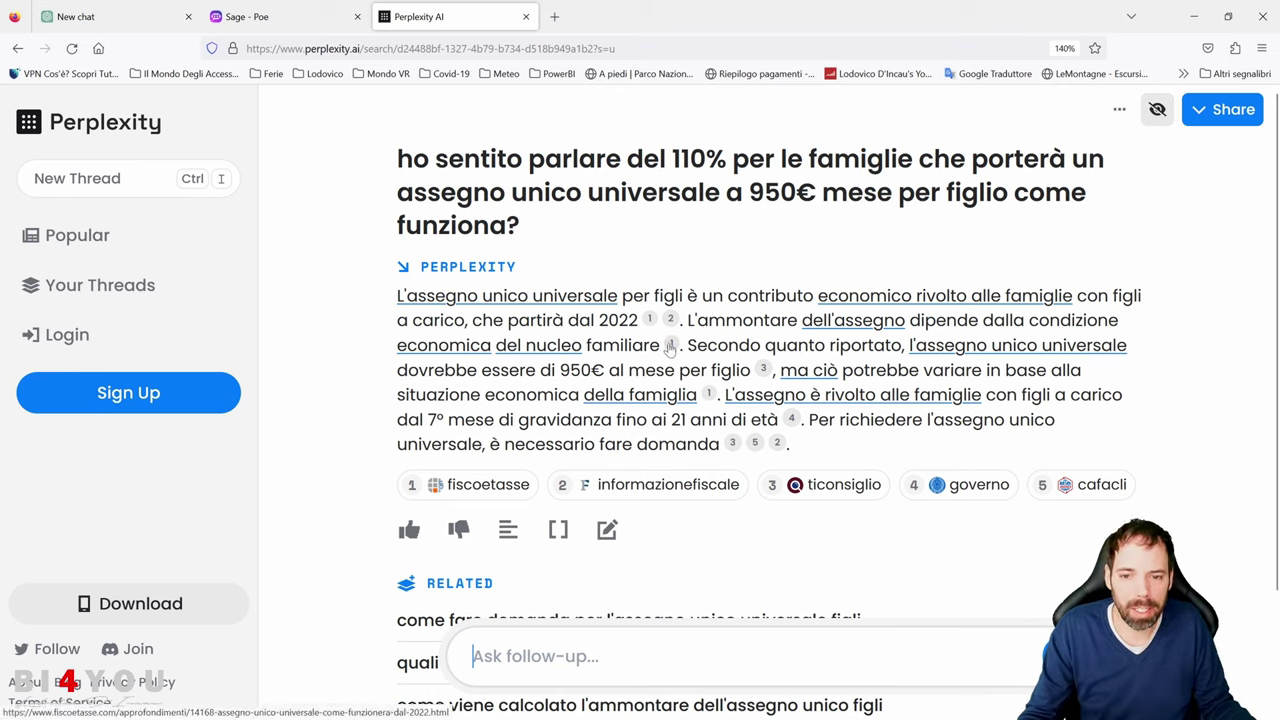
drag(397, 298, 647, 328)
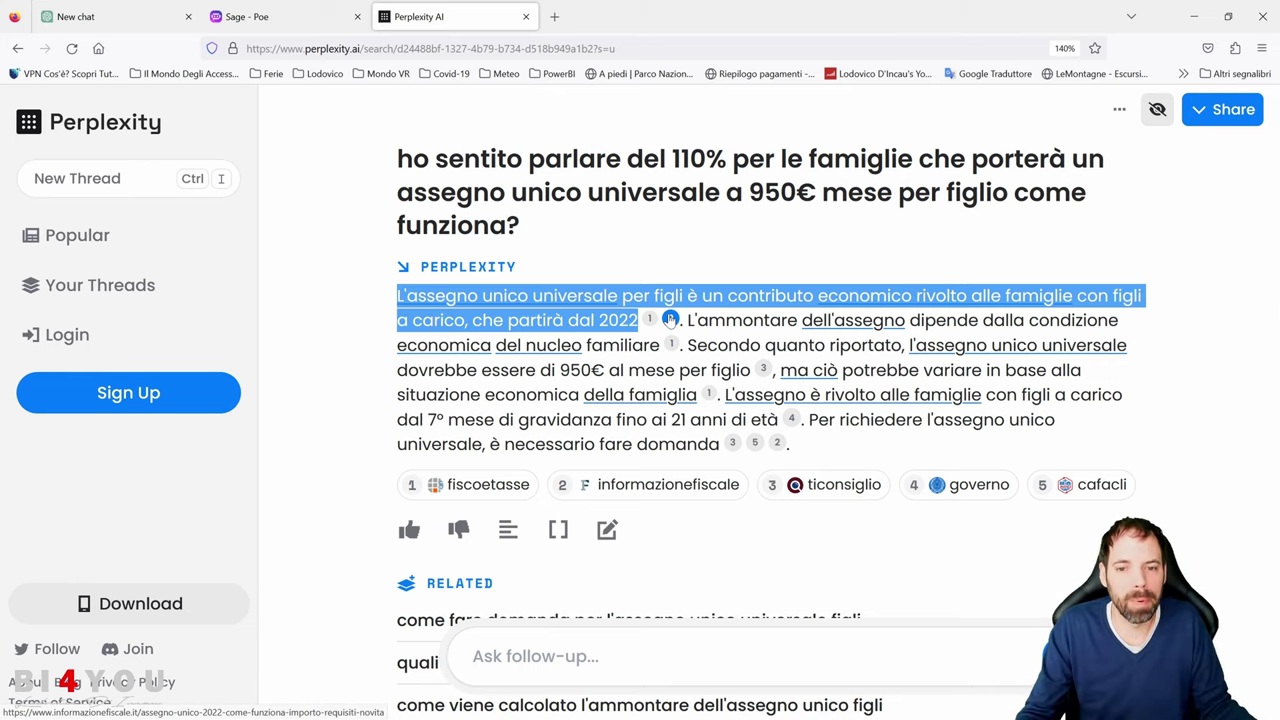
drag(697, 320, 812, 420)
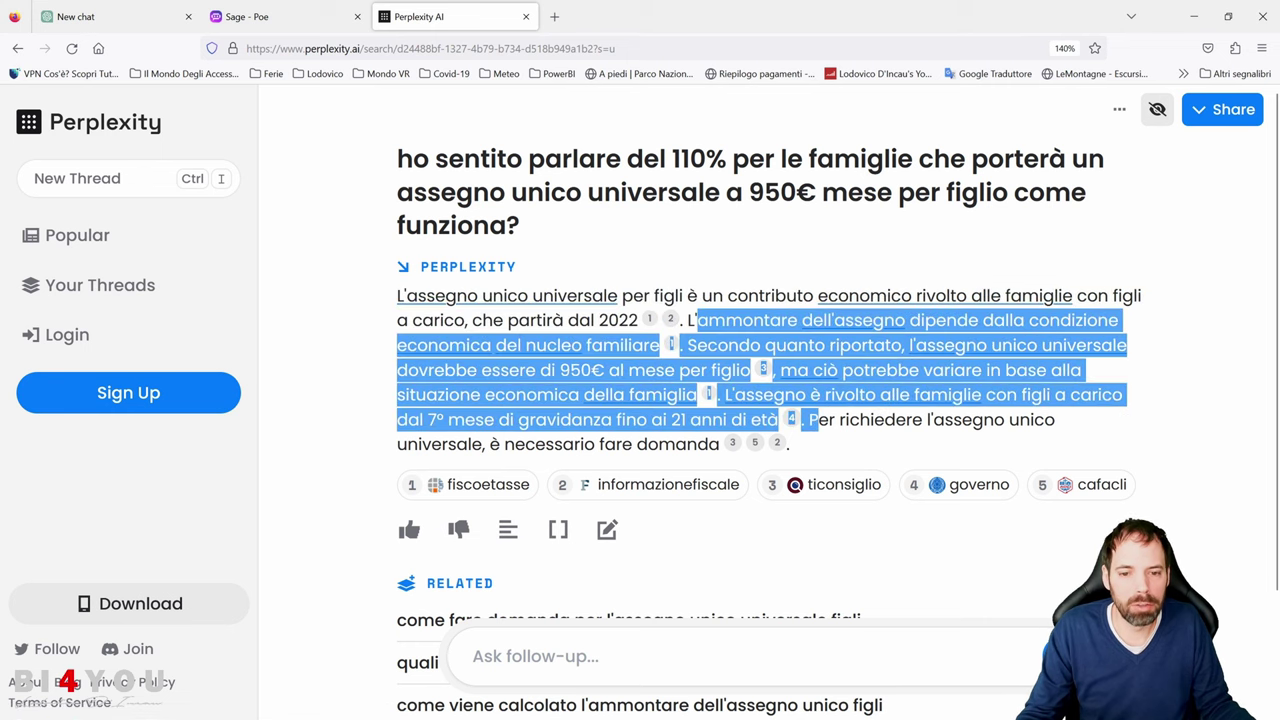
click(812, 420)
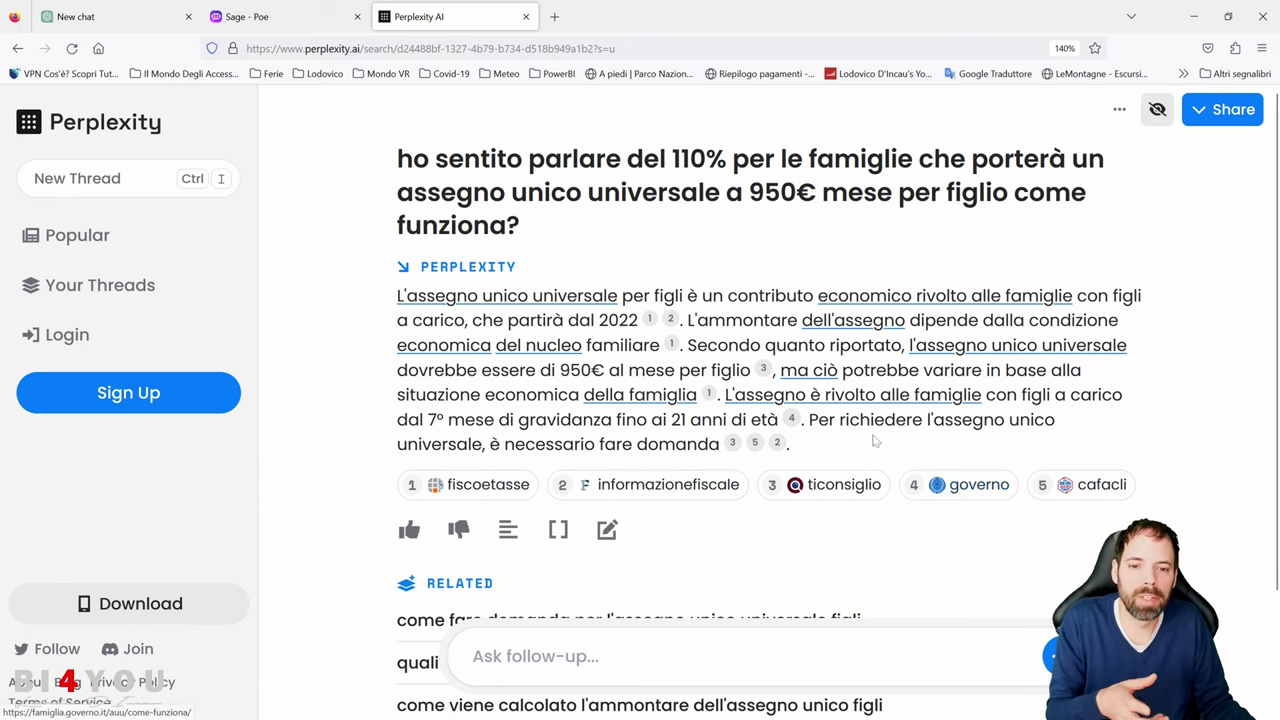
Step: Open the answer's governo source, read through its "Come funziona" page, and return to the Perplexity answer
click(946, 486)
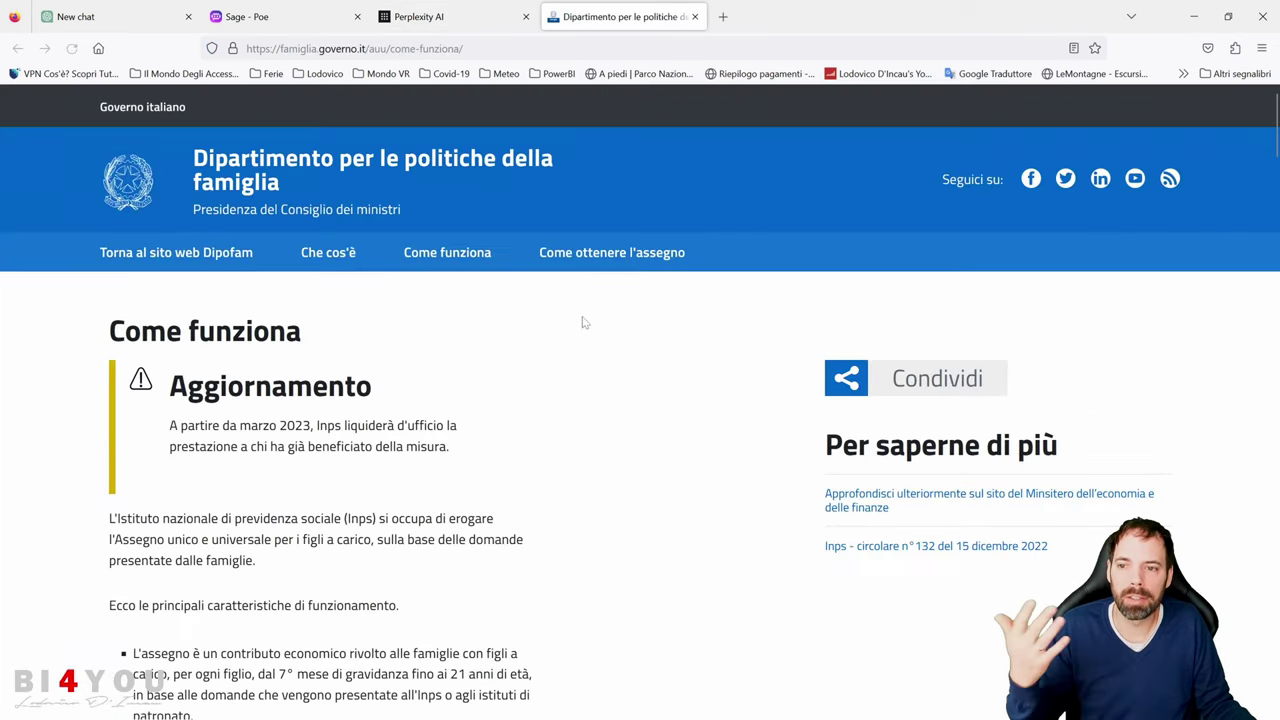
scroll(569, 393, down, 10)
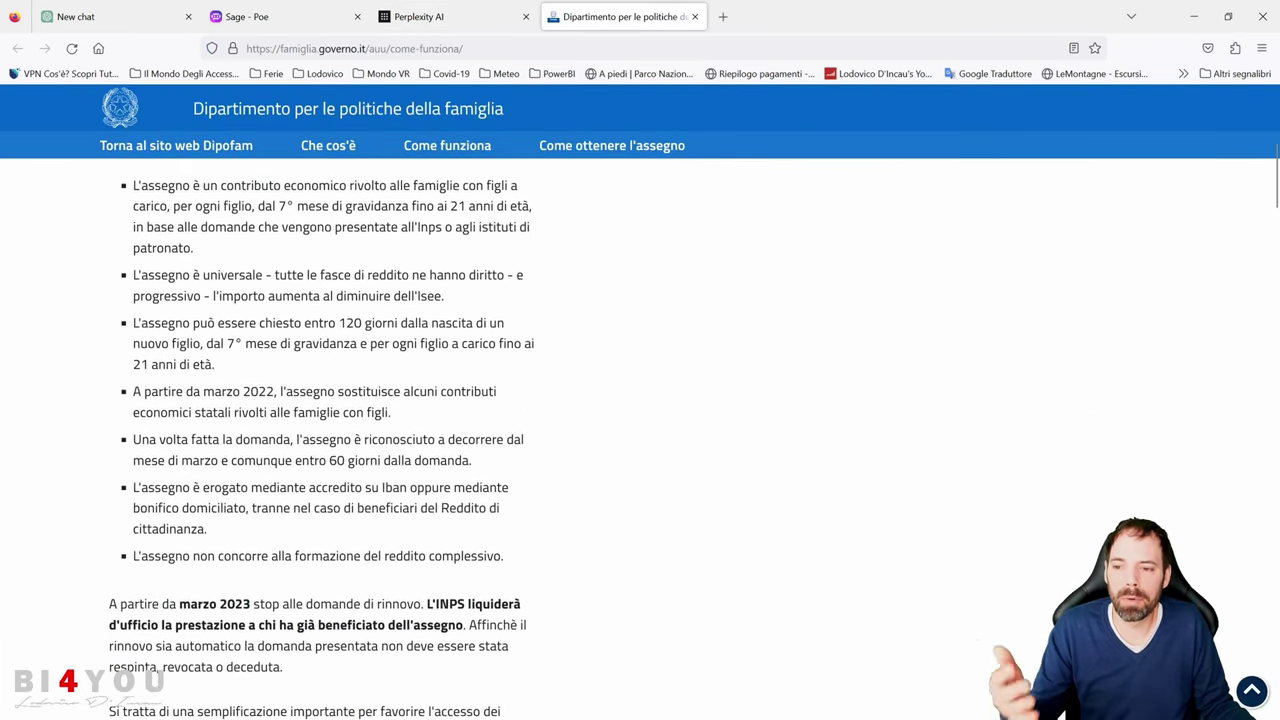
scroll(503, 356, down, 1)
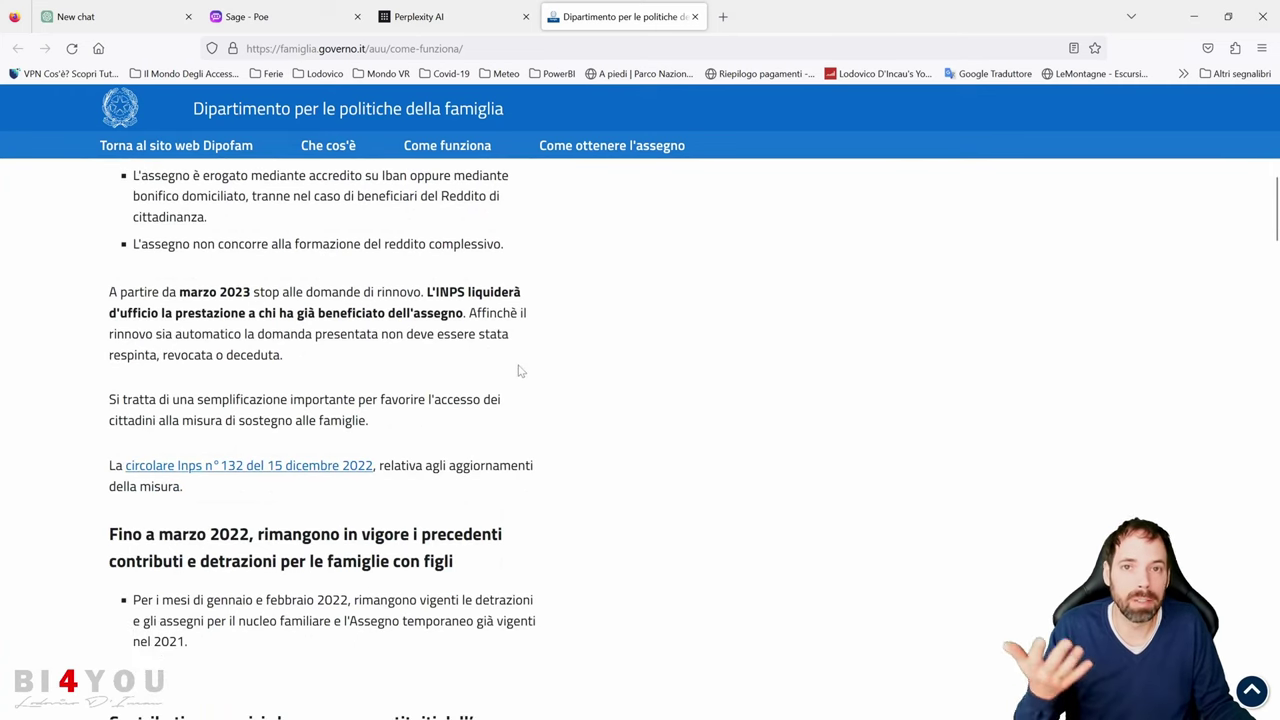
scroll(520, 365, down, 3)
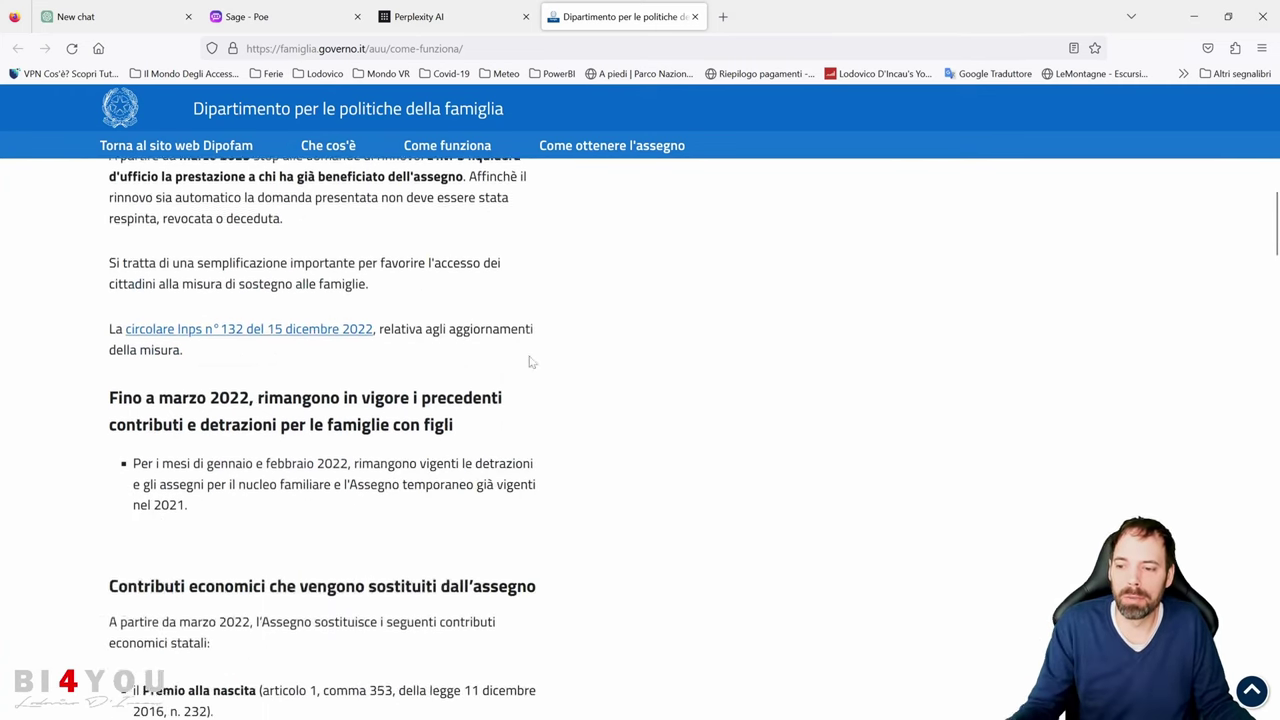
scroll(524, 358, down, 4)
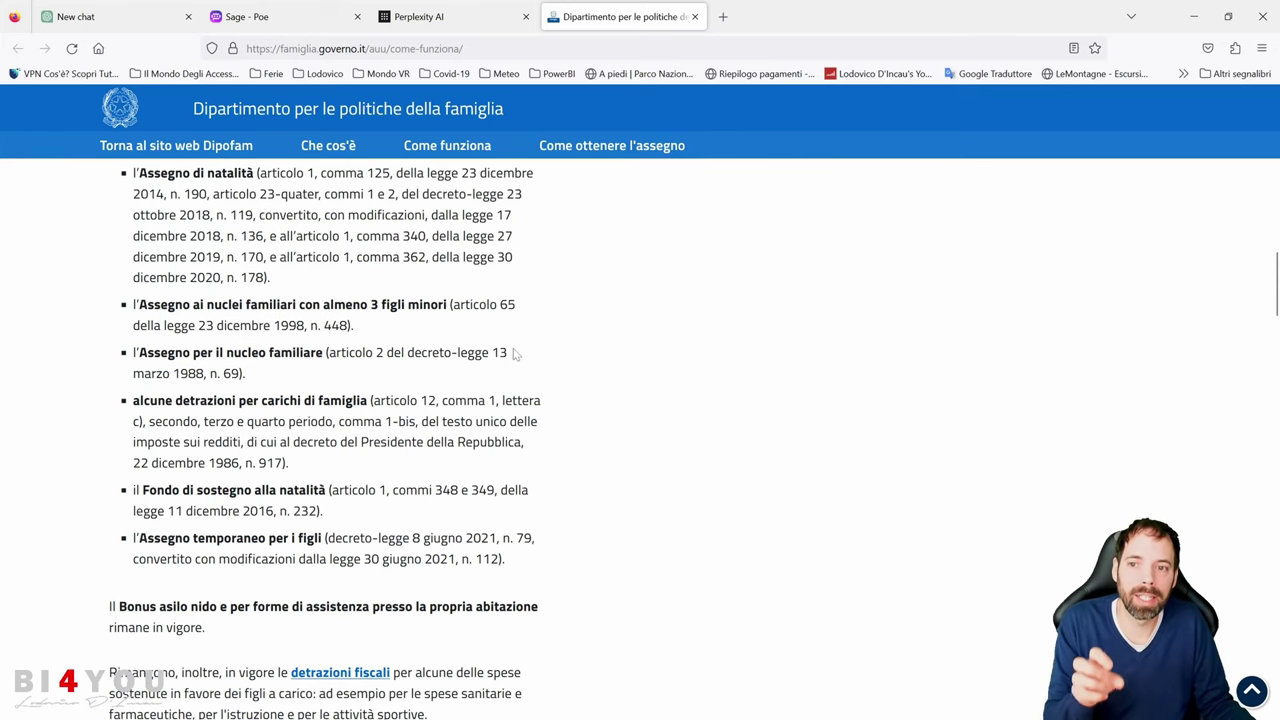
click(430, 16)
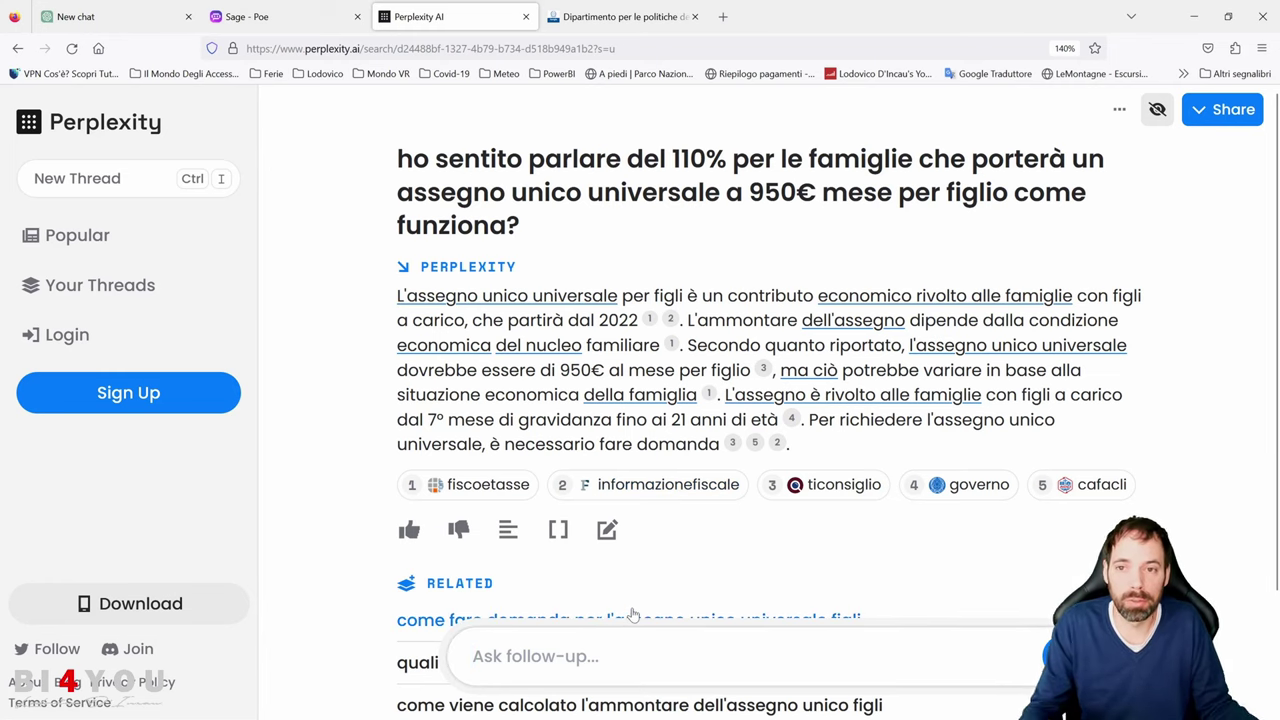
Step: Return to Poe's Sage chat and look through the bot list and the account entries below it
click(275, 17)
click(437, 447)
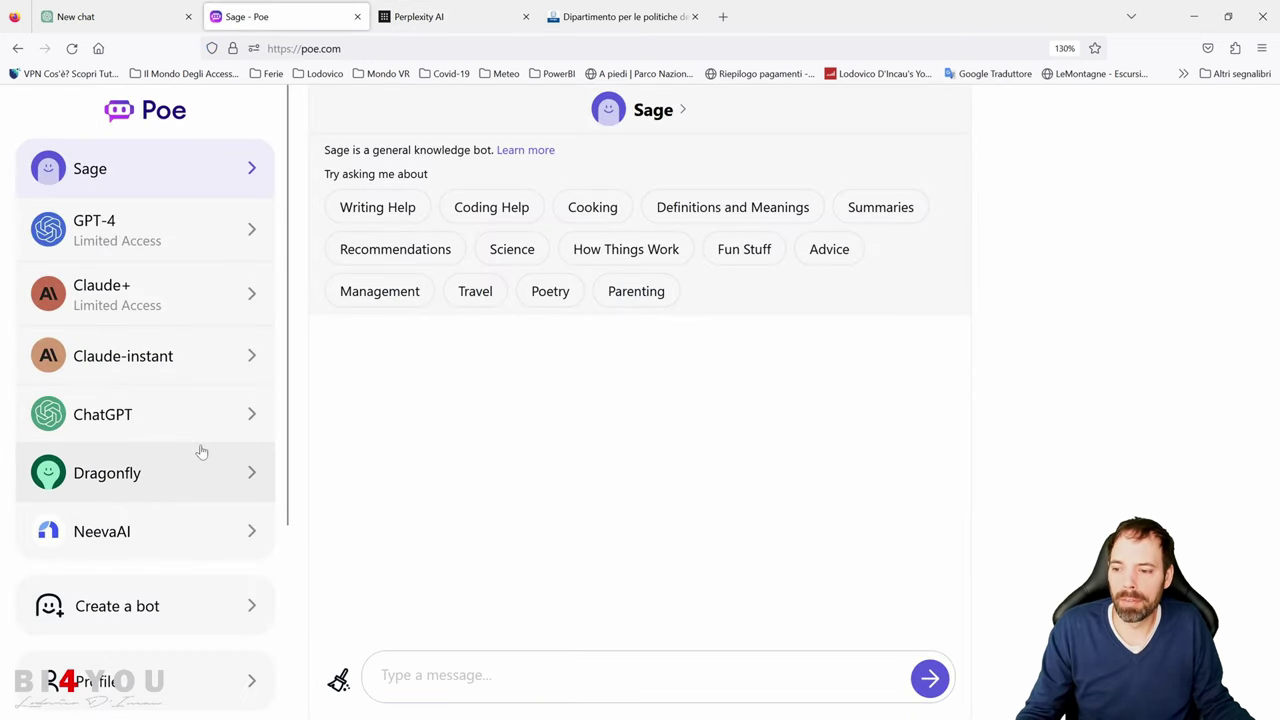
scroll(138, 406, down, 3)
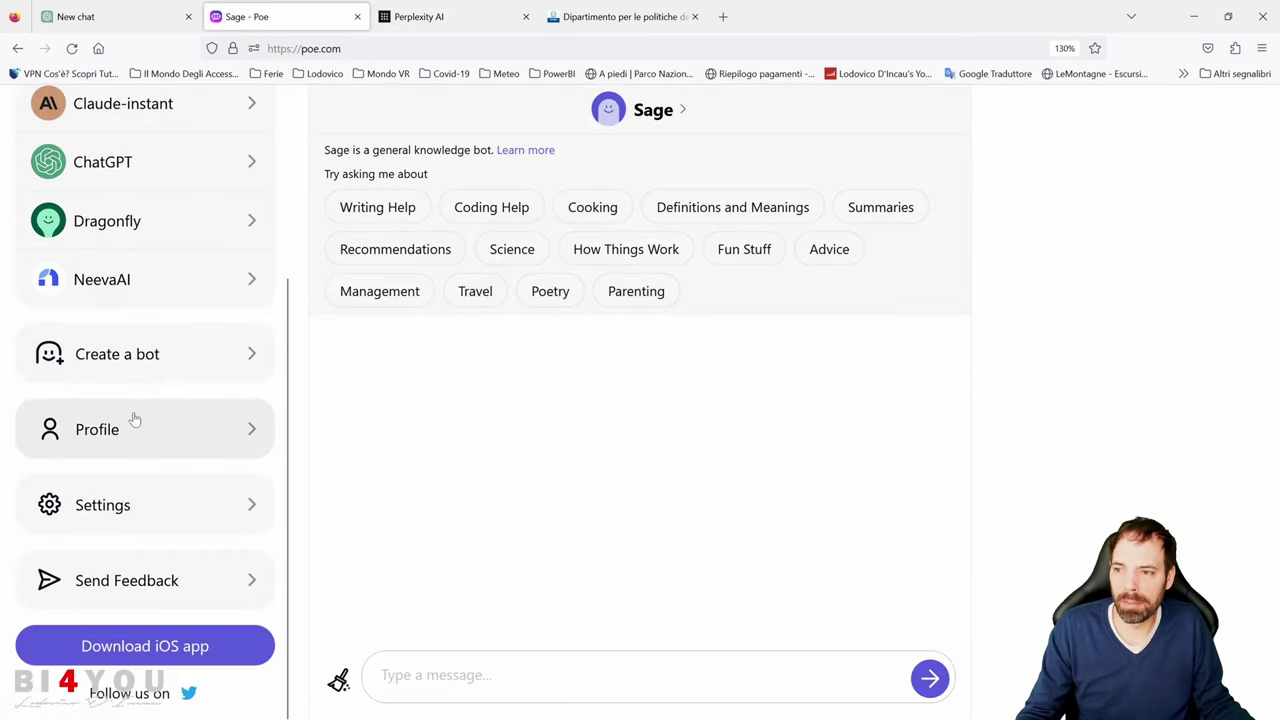
scroll(138, 400, up, 3)
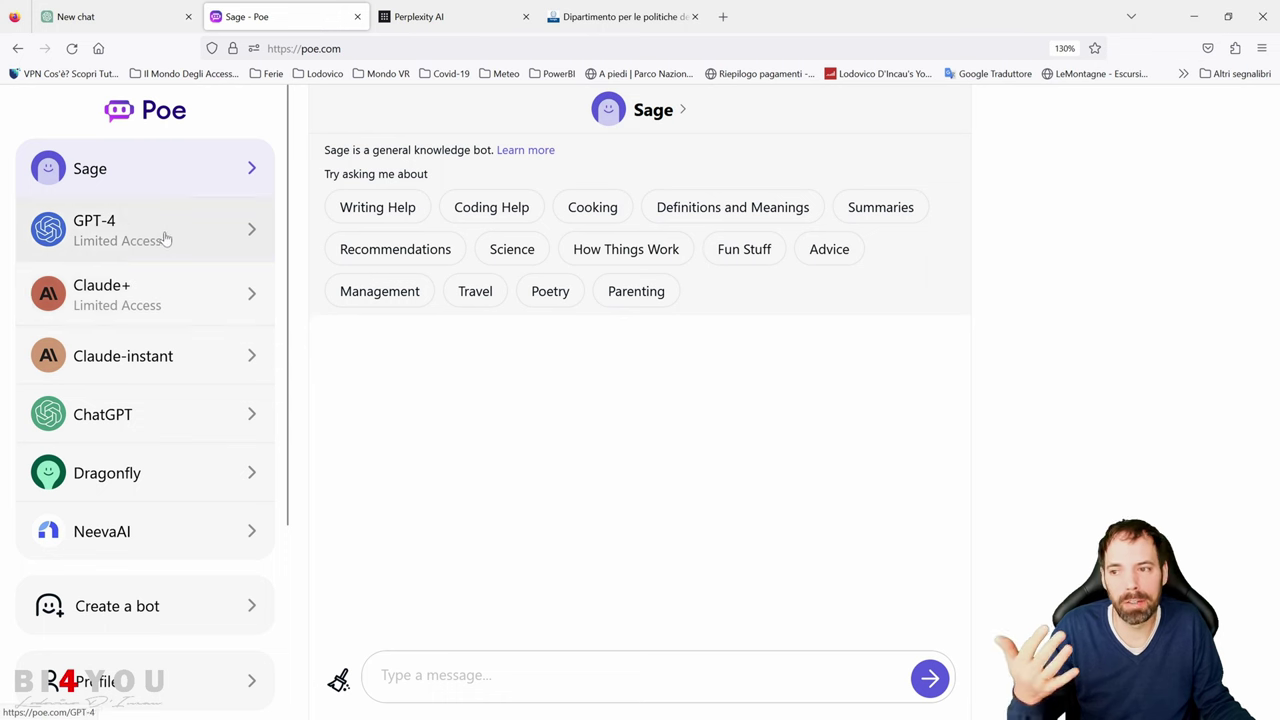
Step: Open Poe's GPT-4 chat and view the options available for the earlier pension fund answer
click(189, 258)
scroll(900, 380, up, 6)
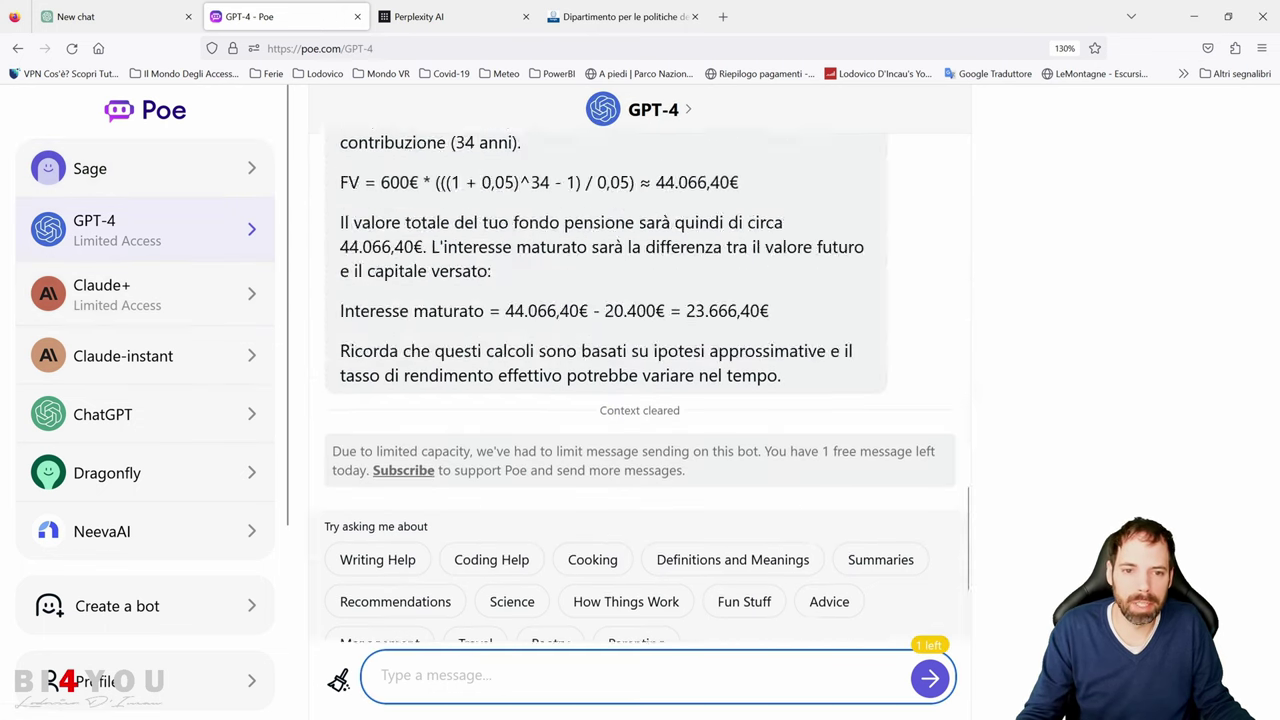
click(935, 342)
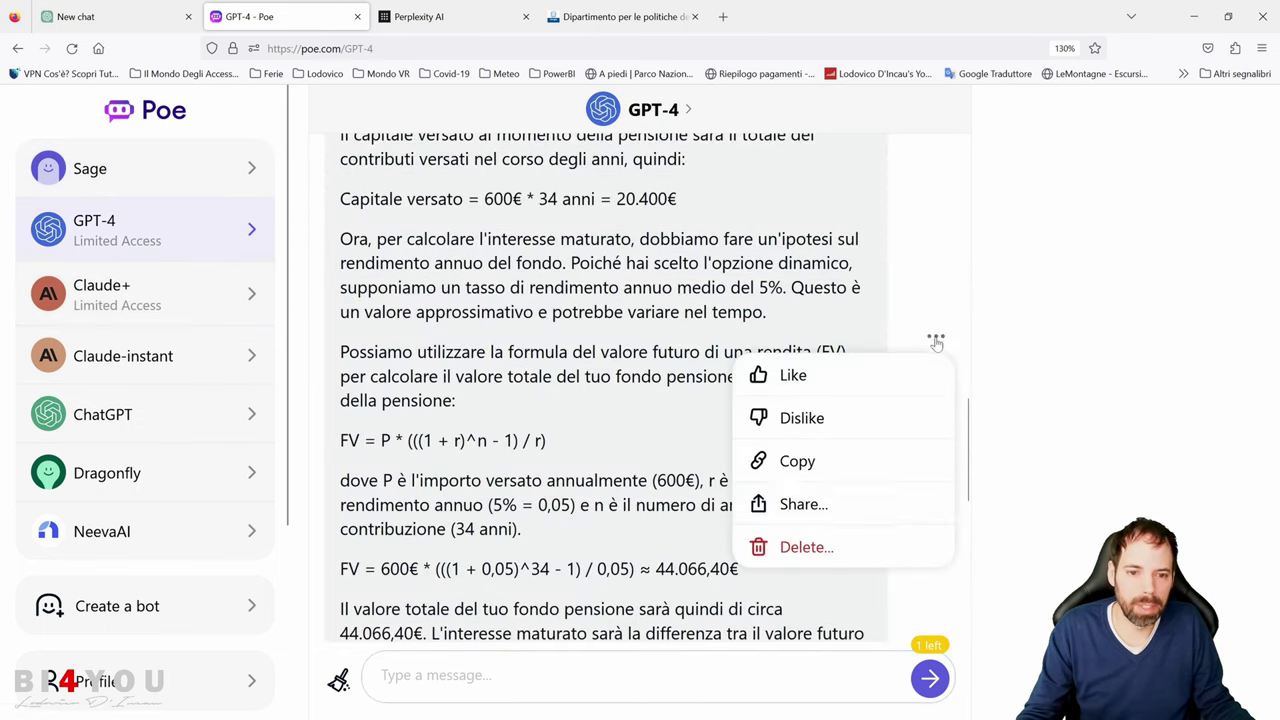
click(908, 255)
scroll(908, 260, down, 2)
scroll(755, 307, down, 5)
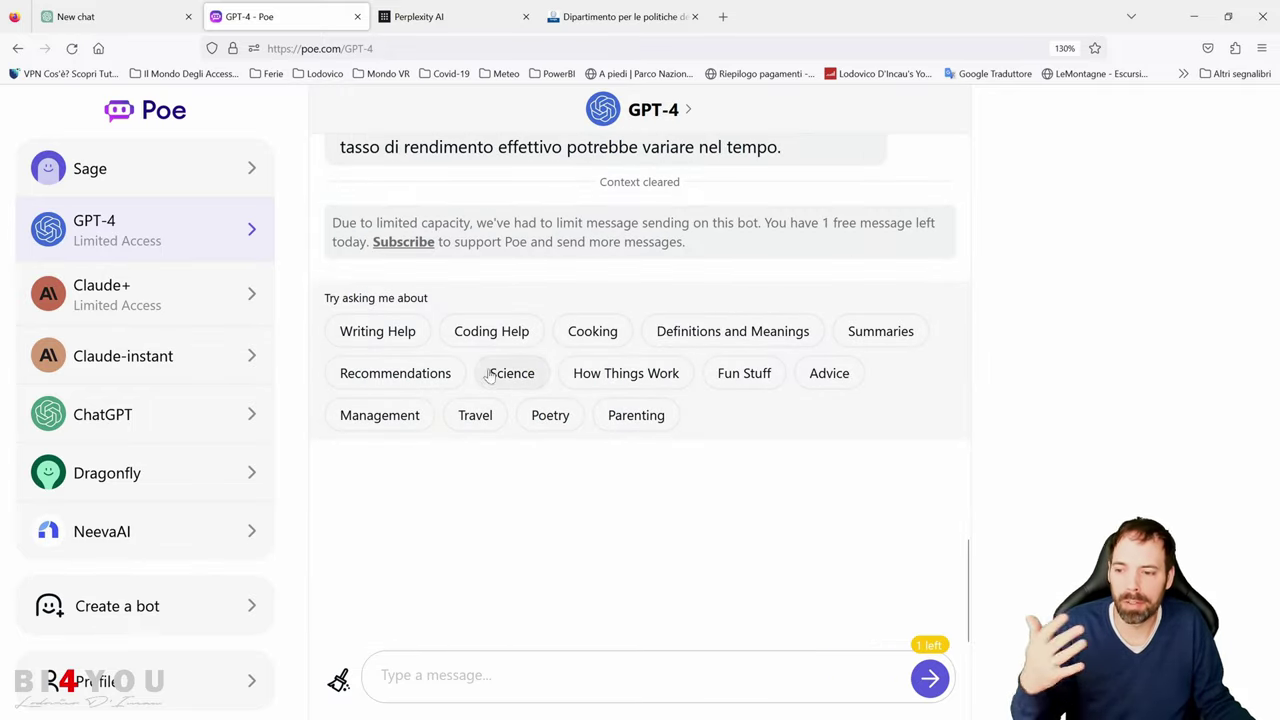
Step: Open Poe's settings and look for the option to delete all messages
scroll(146, 446, down, 3)
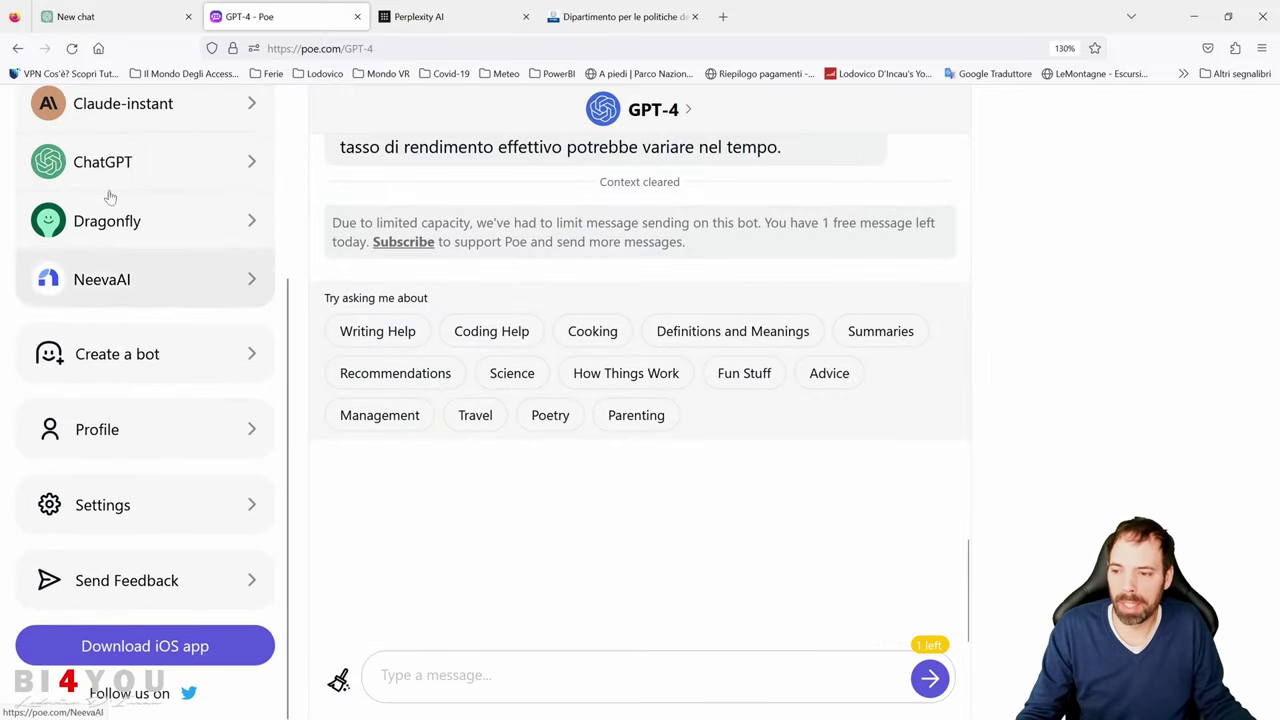
click(95, 511)
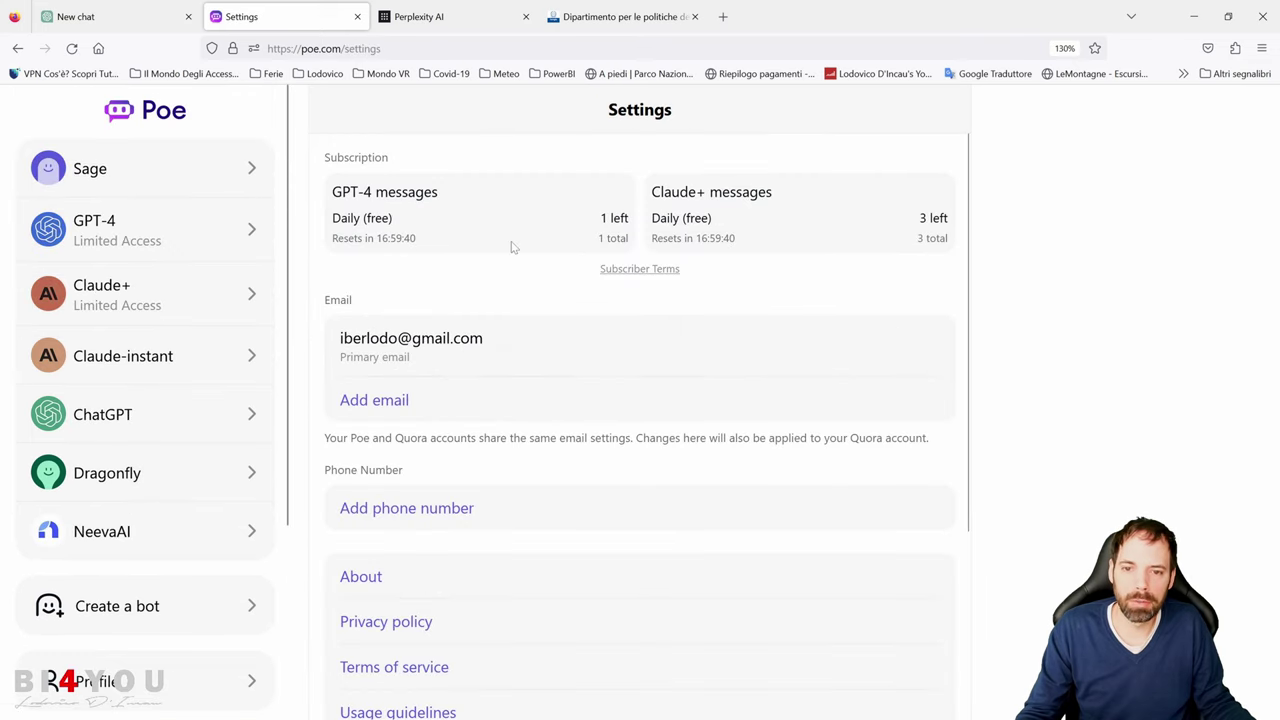
scroll(512, 247, down, 3)
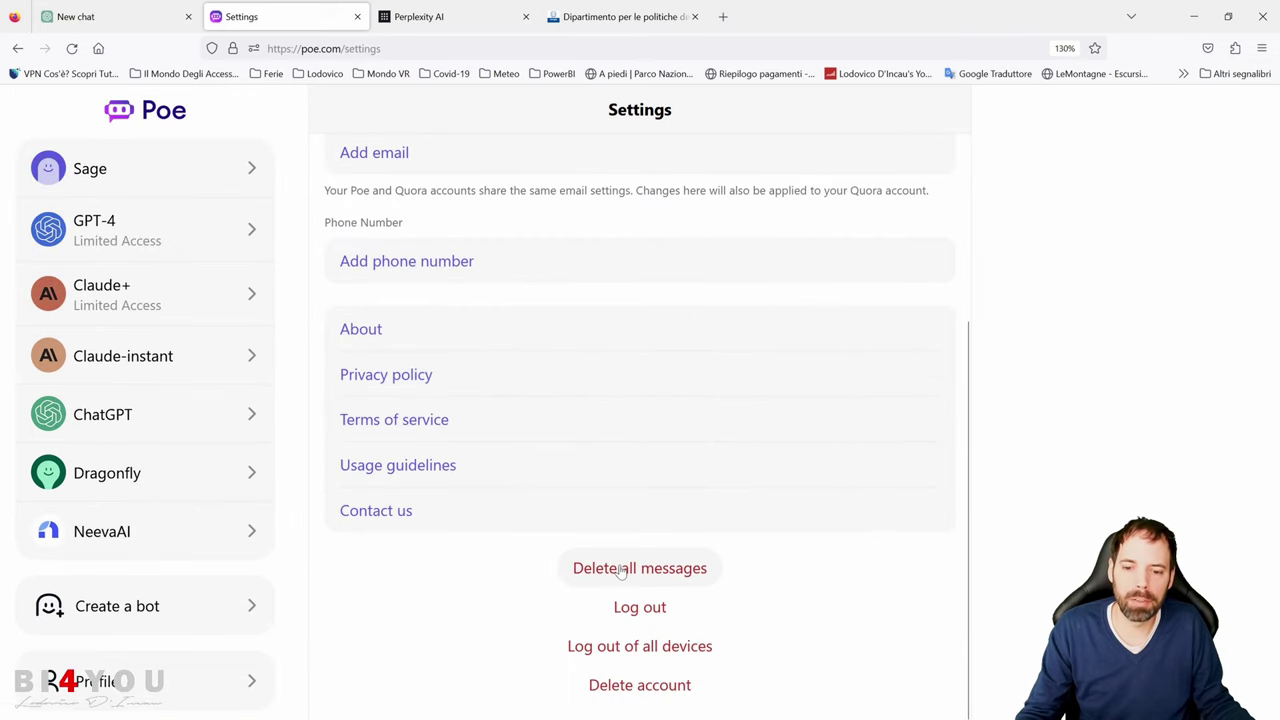